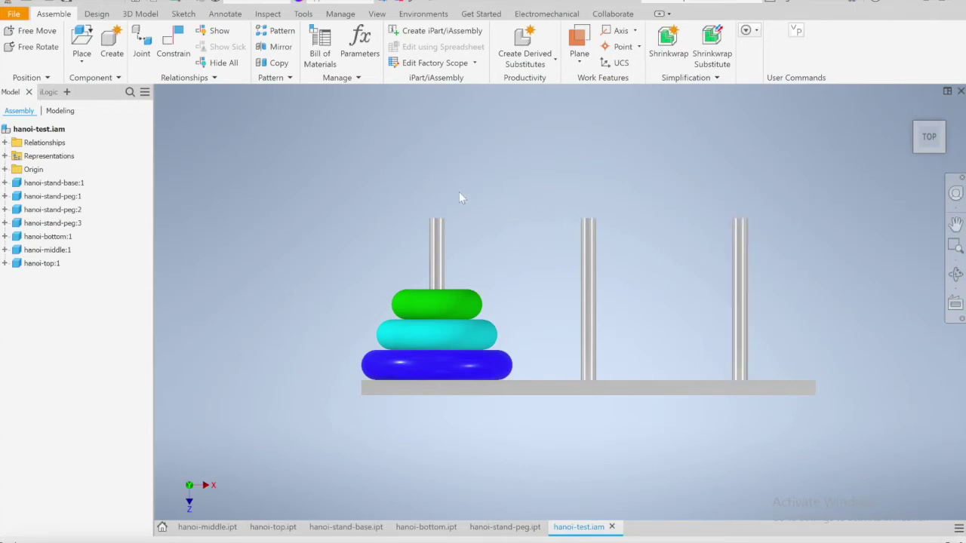
pyautogui.keyDown('shift'); pyautogui.moveTo(526, 255); pyautogui.dragTo(547, 266, button='middle'); pyautogui.keyUp('shift')
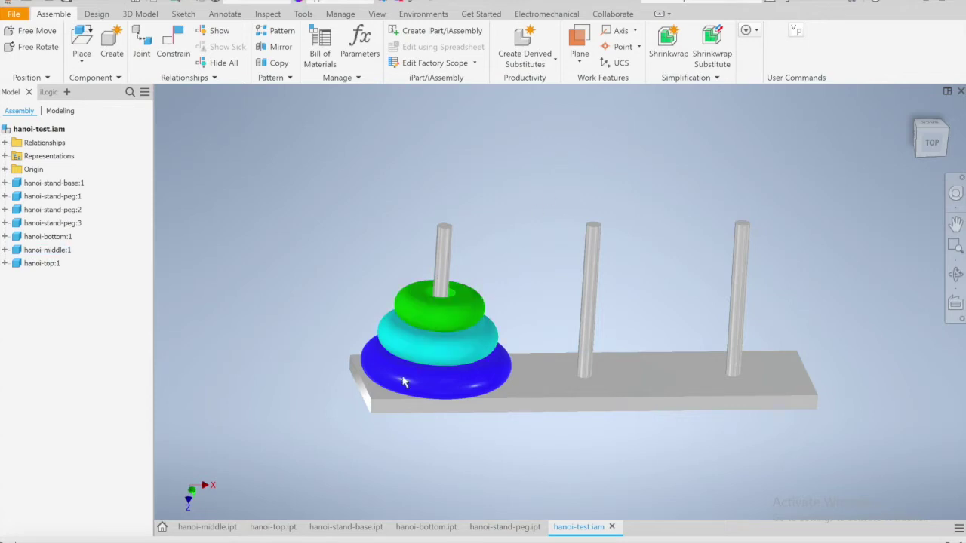
pyautogui.click(432, 384)
pyautogui.press('Escape')
pyautogui.click(460, 386)
pyautogui.press('Escape')
# Step: Create a new, empty assembly file
pyautogui.click(15, 14)
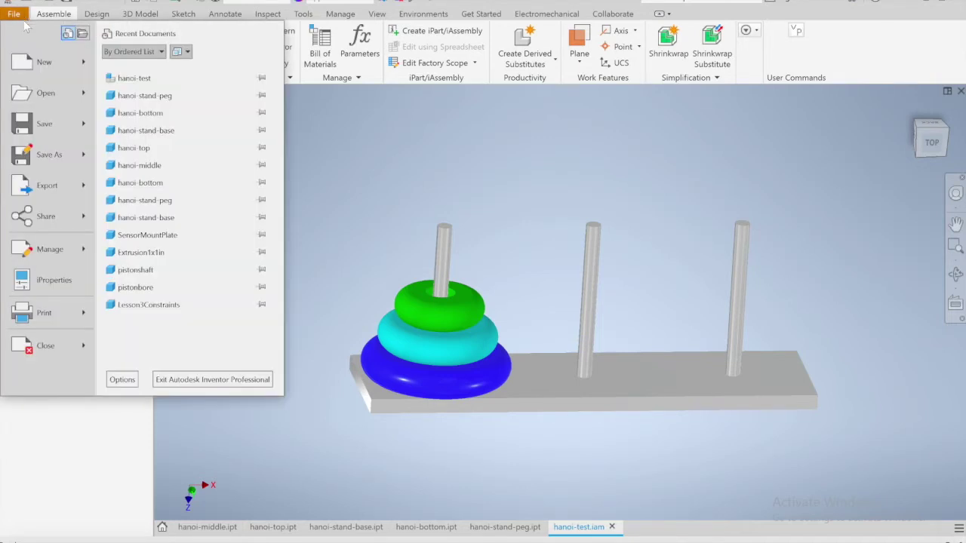
pyautogui.moveTo(31, 64)
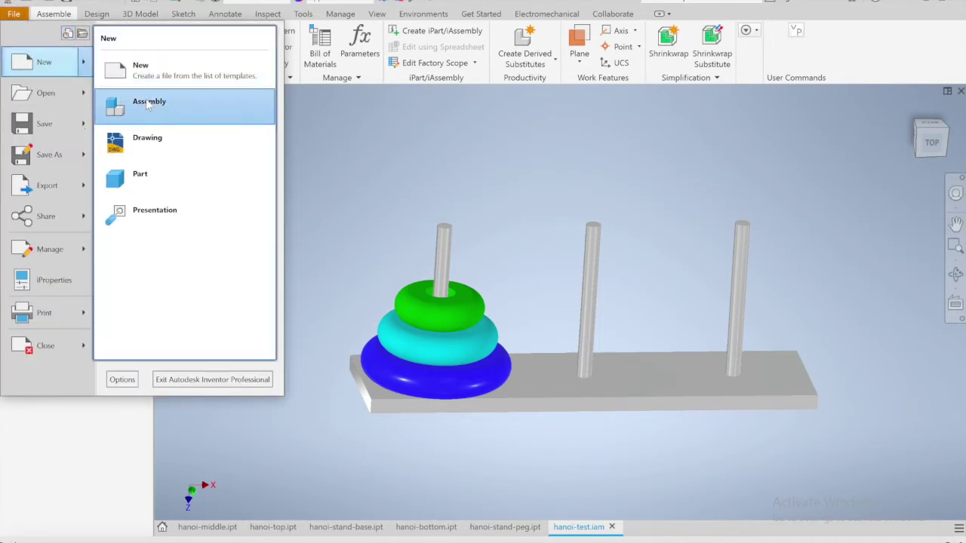
pyautogui.press('Escape')
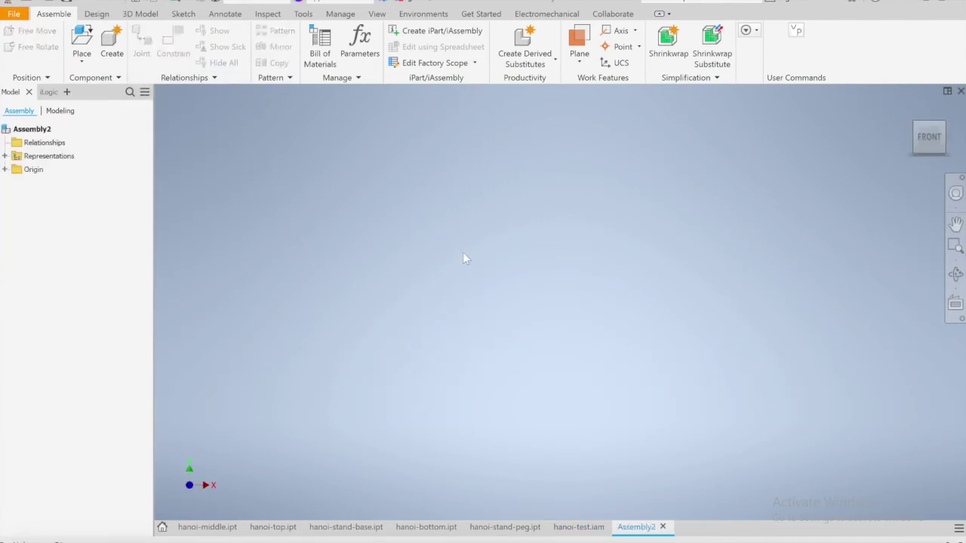
# Step: Place one instance of the hanoi-stand-base part in the new assembly
pyautogui.click(83, 41)
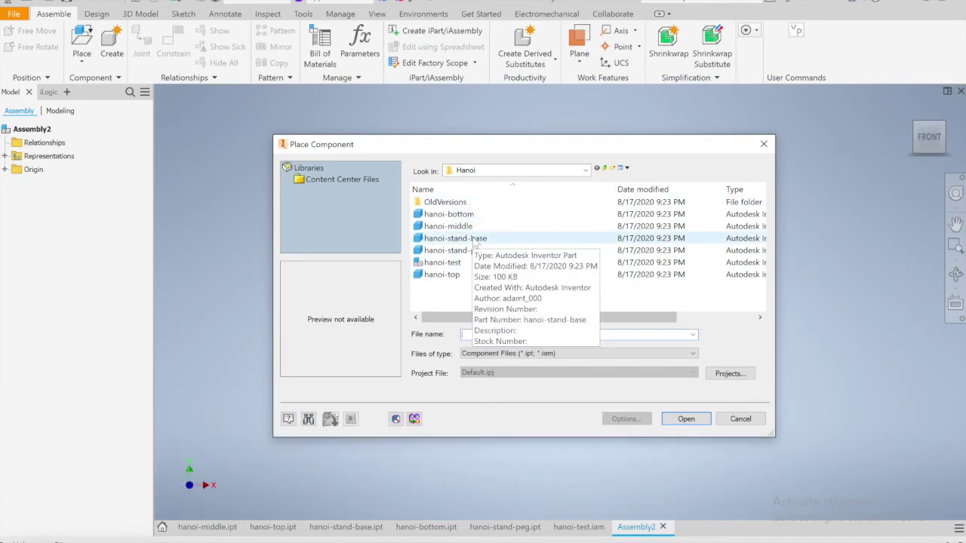
pyautogui.click(473, 240)
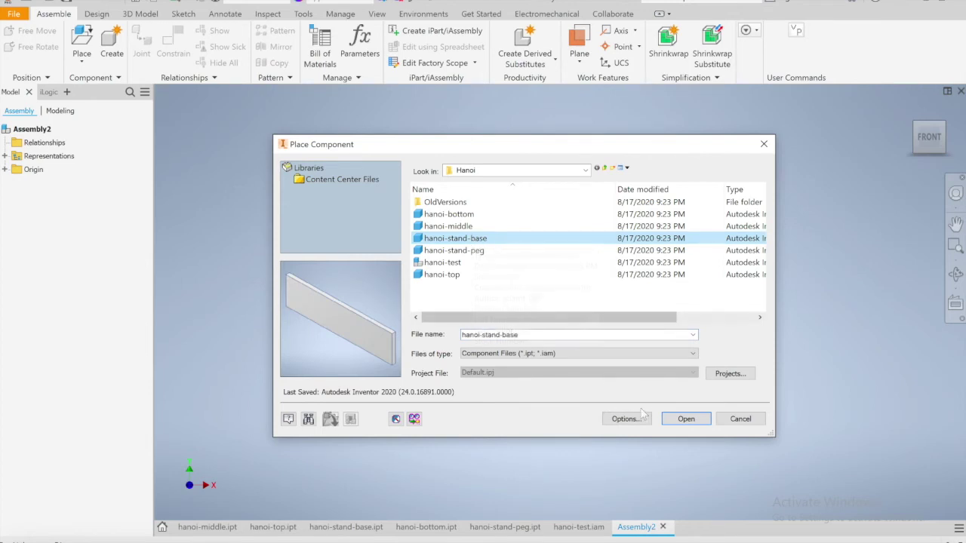
pyautogui.click(683, 420)
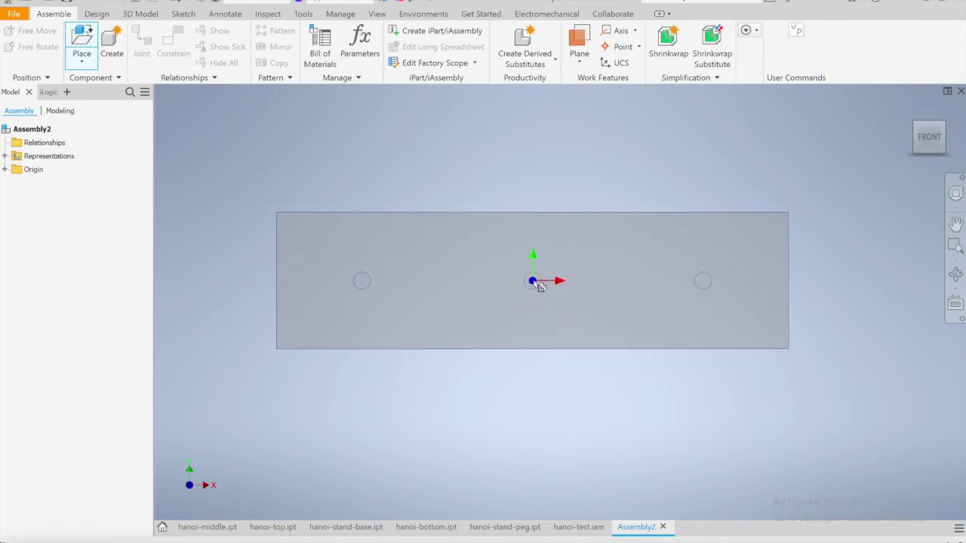
pyautogui.click(535, 283)
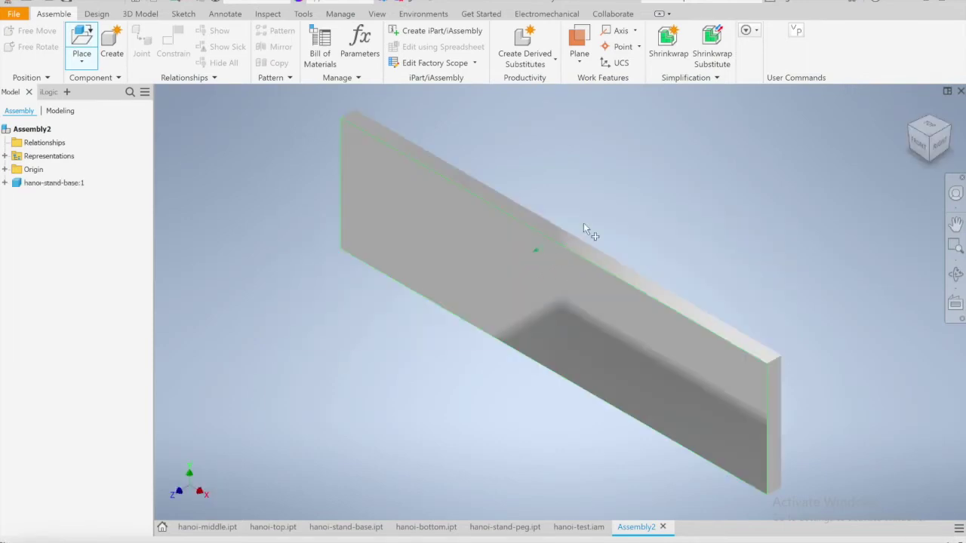
pyautogui.press('Escape')
# Step: Ground the stand base so that it is anchored in the assembly
pyautogui.keyDown('shift'); pyautogui.moveTo(625, 216); pyautogui.dragTo(399, 211, button='middle'); pyautogui.keyUp('shift')
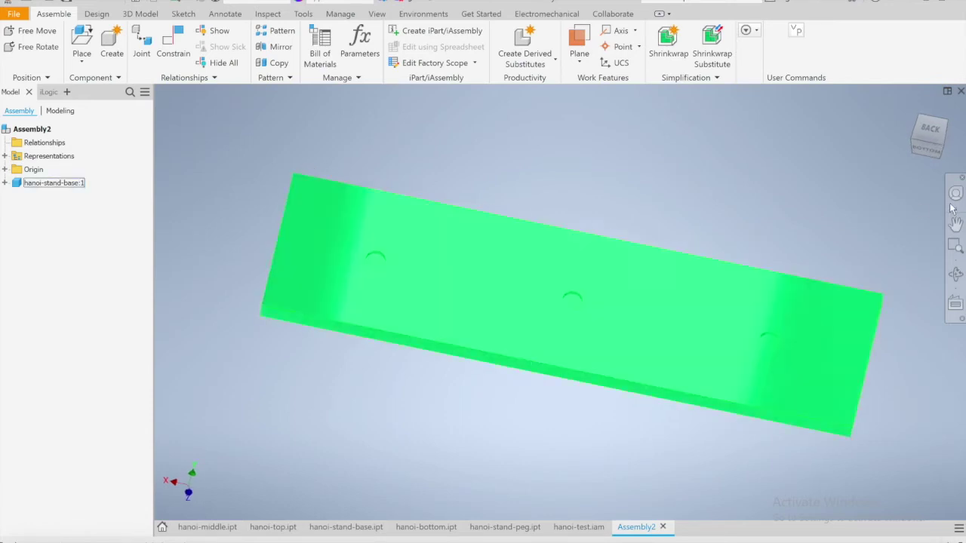
pyautogui.keyDown('shift'); pyautogui.moveTo(556, 224); pyautogui.dragTo(506, 221, button='middle'); pyautogui.keyUp('shift')
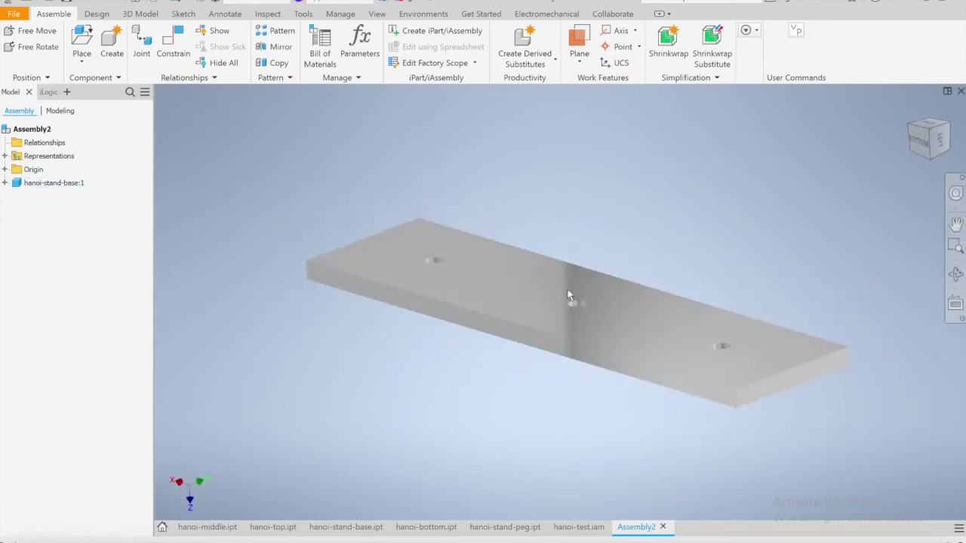
pyautogui.rightClick(516, 288)
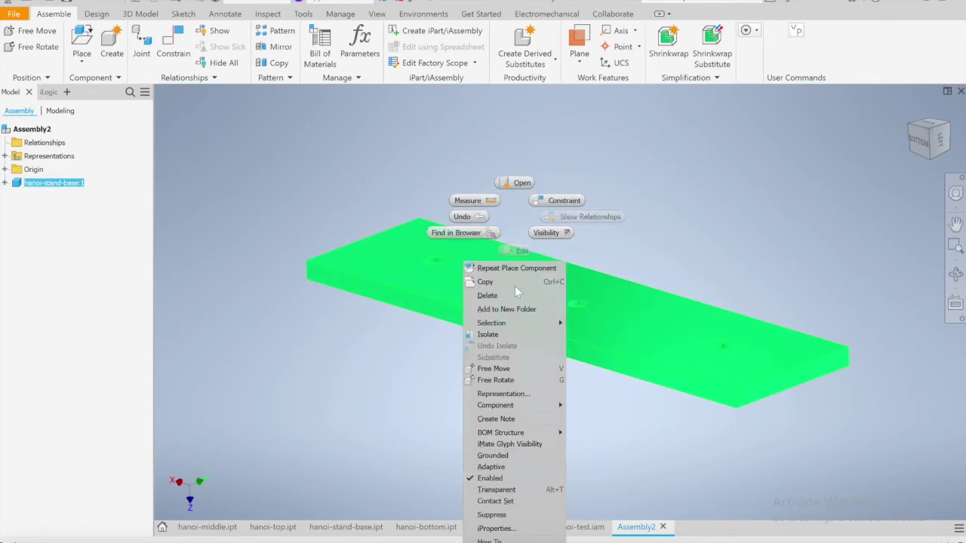
pyautogui.click(500, 456)
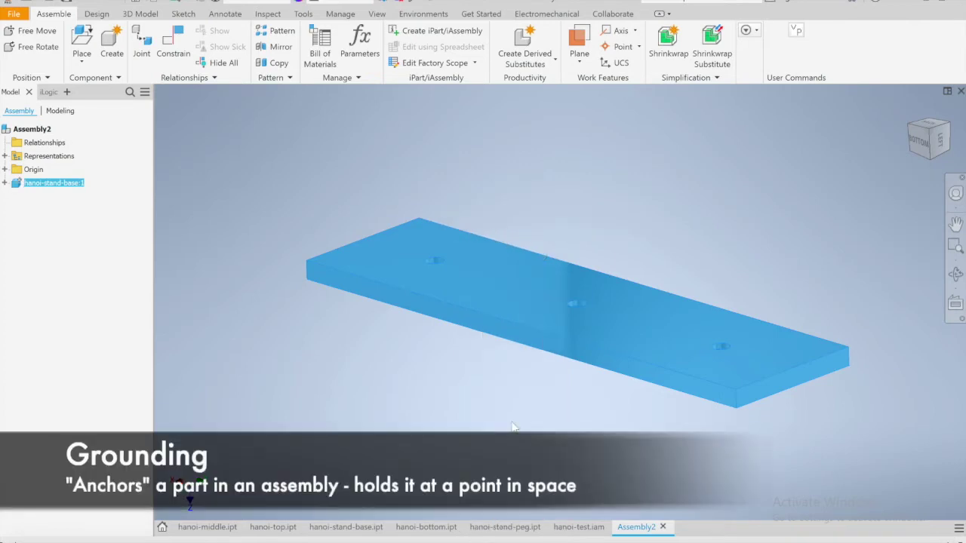
# Step: Try to move the grounded stand base
pyautogui.click(605, 249)
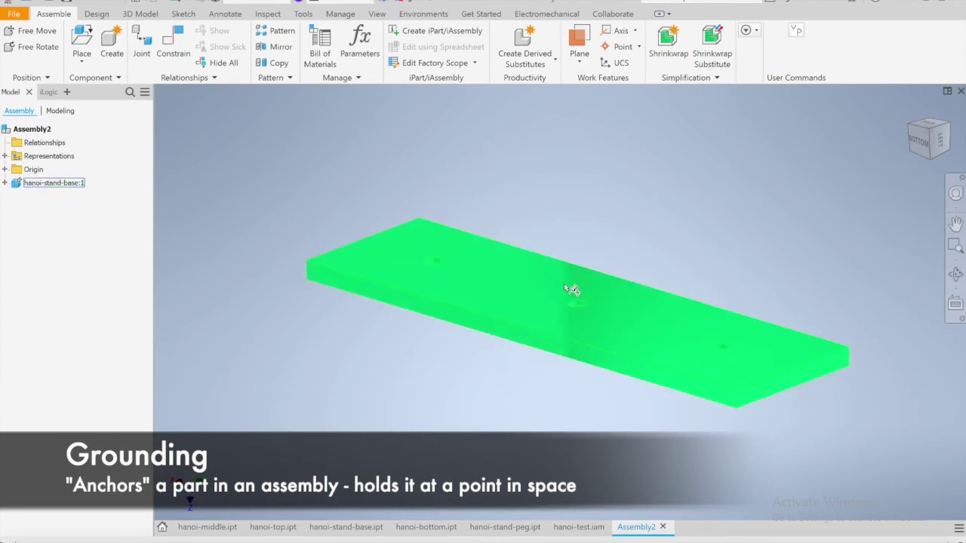
pyautogui.click(518, 291)
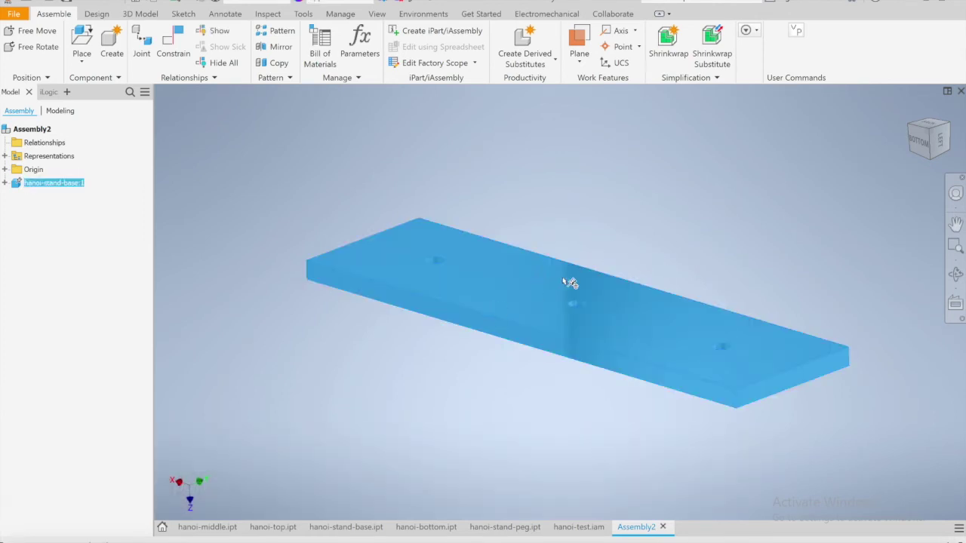
pyautogui.click(648, 269)
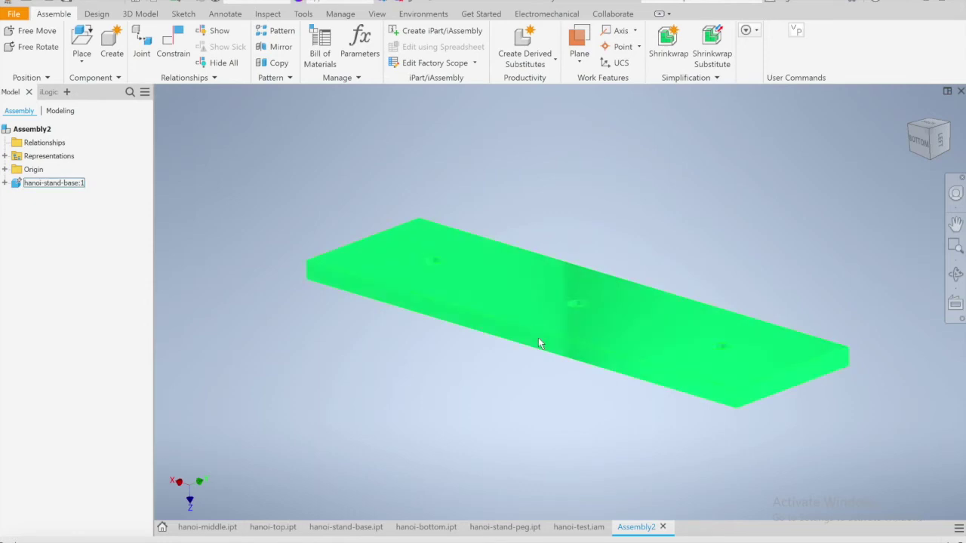
pyautogui.rightClick(583, 390)
pyautogui.click(462, 371)
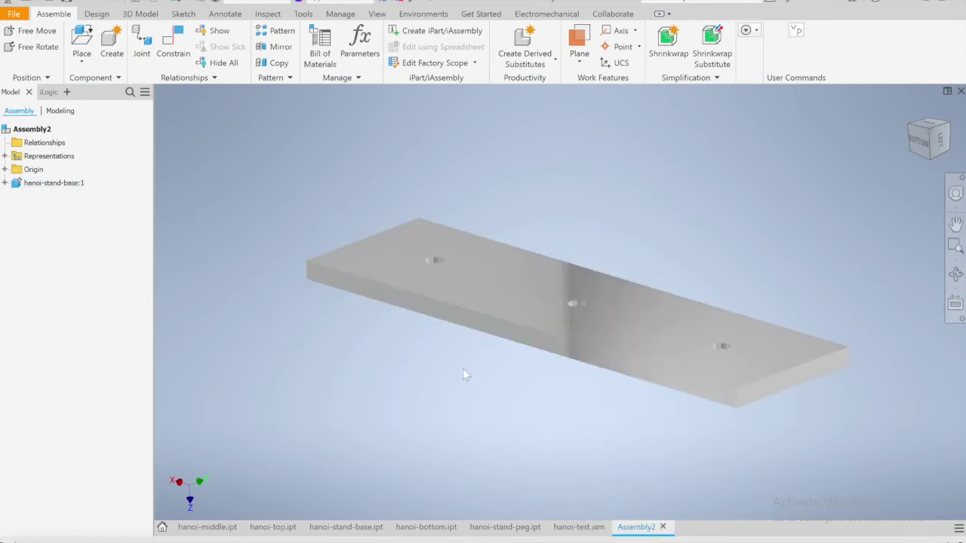
# Step: Place three instances of the hanoi-stand-peg part side by side above the stand base
pyautogui.keyDown('shift'); pyautogui.moveTo(500, 371); pyautogui.dragTo(558, 369, button='middle'); pyautogui.keyUp('shift')
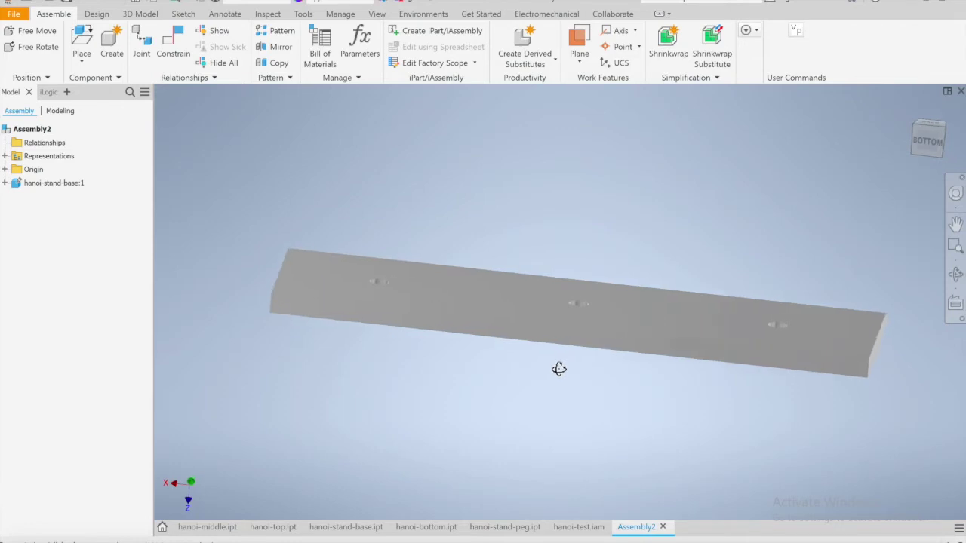
pyautogui.scroll(-3, 576, 367)
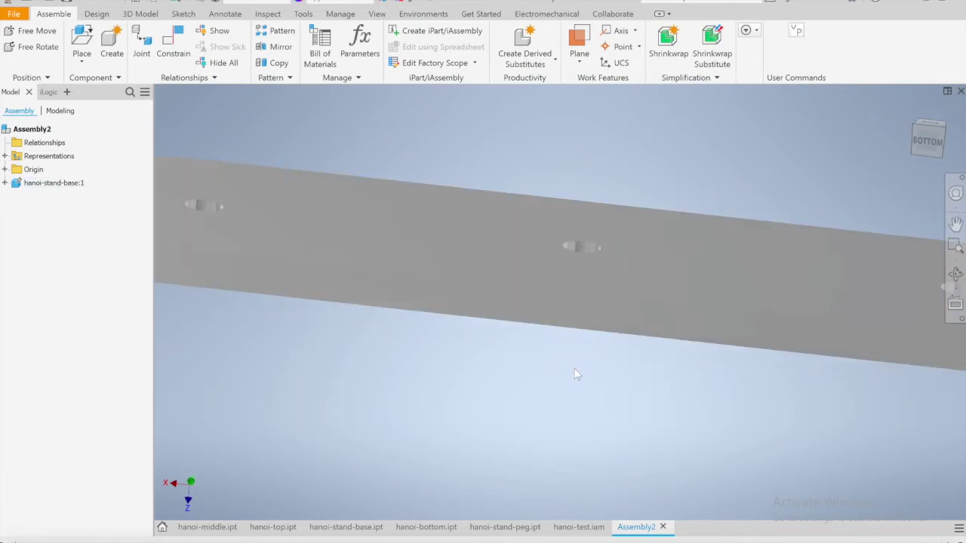
pyautogui.scroll(5, 574, 370)
pyautogui.click(527, 345)
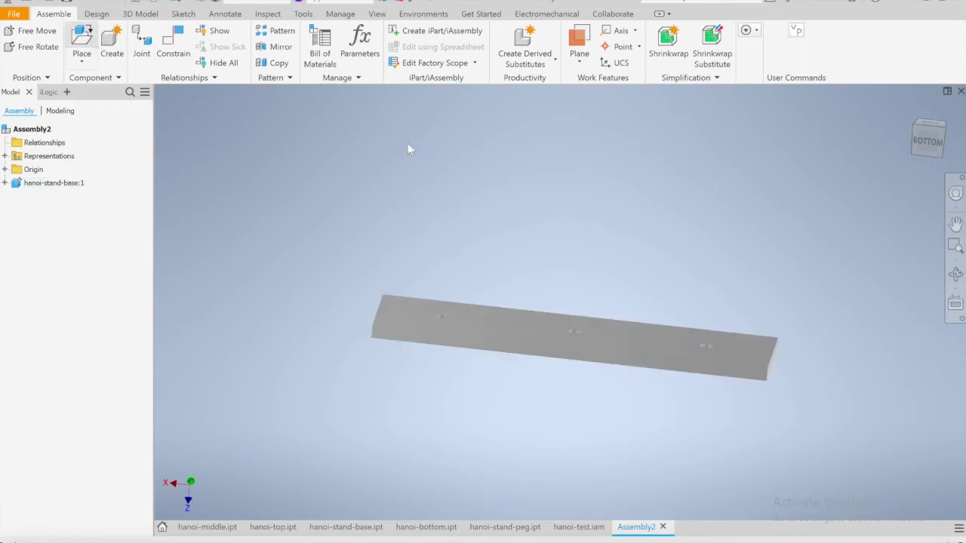
pyautogui.press('p')
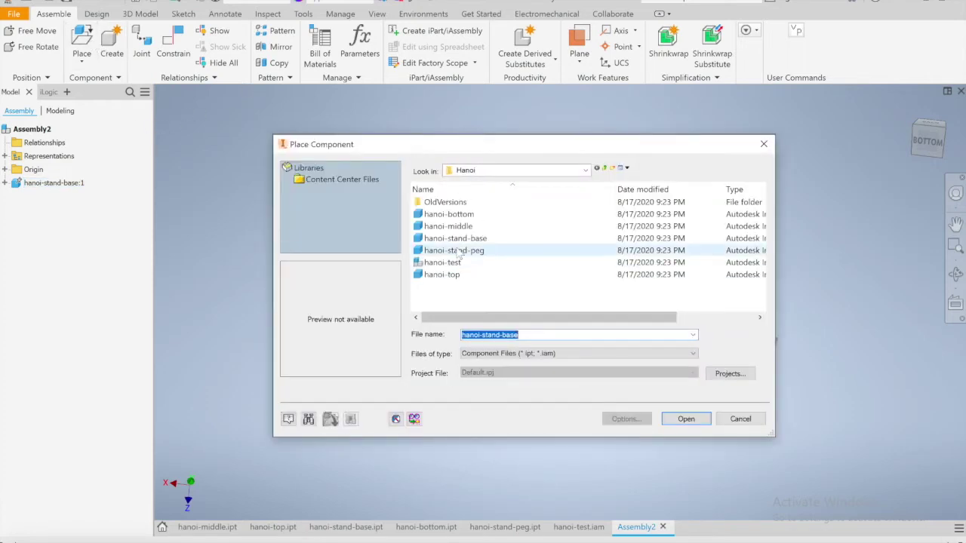
pyautogui.click(455, 251)
pyautogui.click(697, 419)
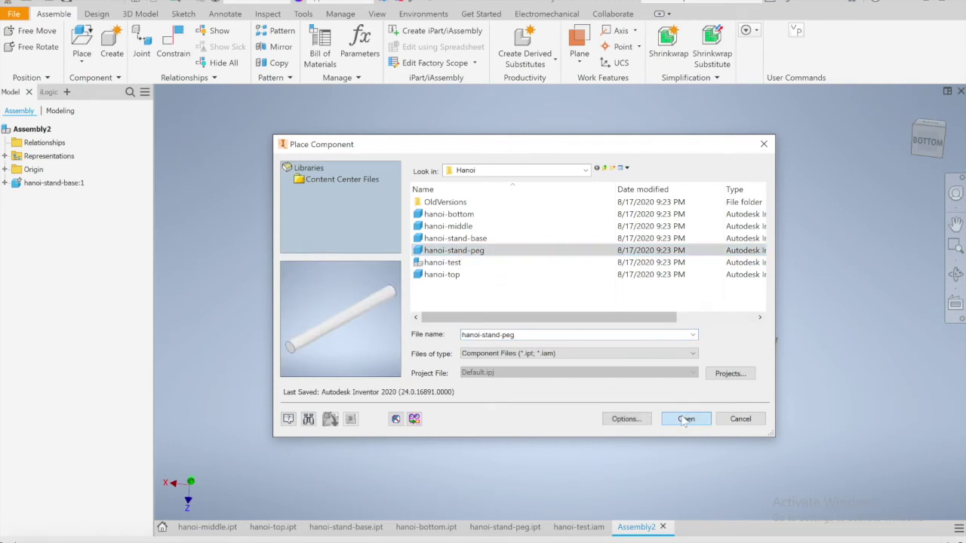
pyautogui.click(337, 175)
pyautogui.click(430, 157)
pyautogui.click(529, 172)
pyautogui.press('Escape')
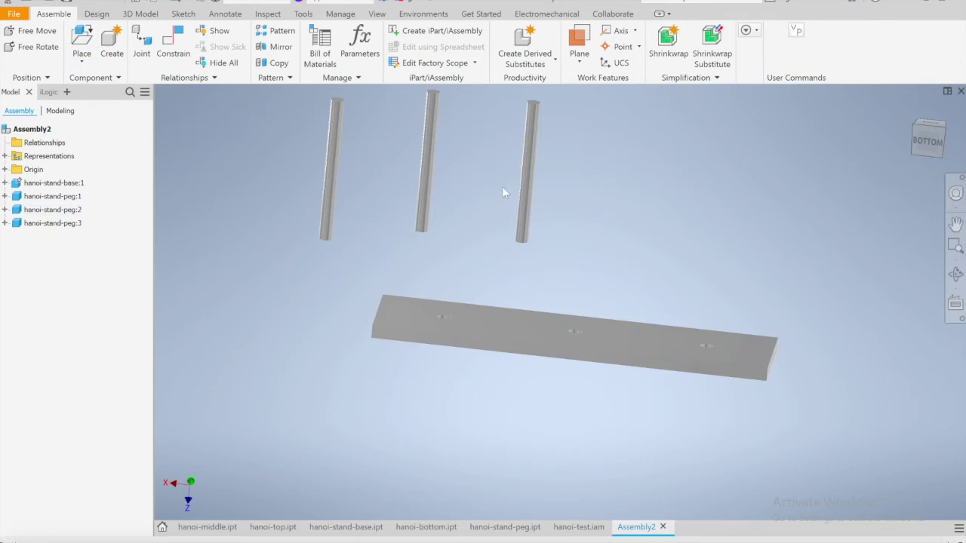
# Step: Move the third peg away from the other two and leave it hovering above the stand base near the free end hole
pyautogui.keyDown('shift'); pyautogui.moveTo(558, 216); pyautogui.dragTo(560, 236, button='middle'); pyautogui.keyUp('shift')
pyautogui.scroll(-3, 561, 236)
pyautogui.scroll(3, 396, 159)
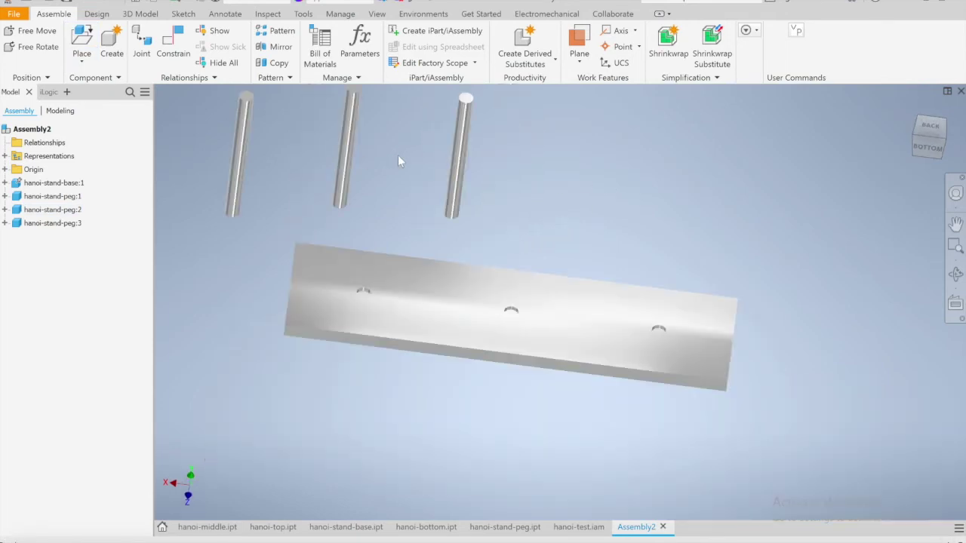
pyautogui.moveTo(529, 170); pyautogui.dragTo(559, 195, button='middle')
pyautogui.click(500, 173)
pyautogui.moveTo(512, 180); pyautogui.dragTo(757, 350)
pyautogui.keyDown('shift'); pyautogui.moveTo(758, 349); pyautogui.dragTo(694, 329, button='middle'); pyautogui.keyUp('shift')
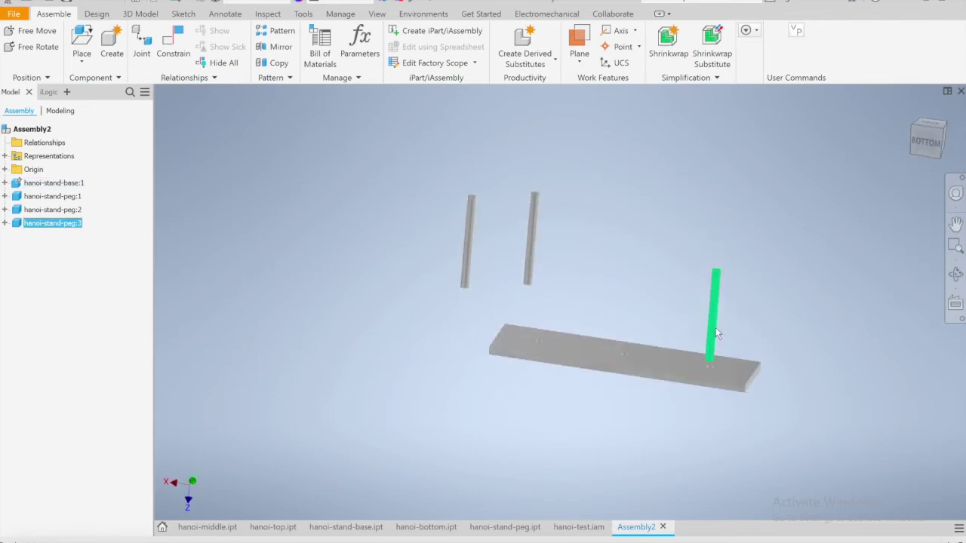
pyautogui.moveTo(716, 326); pyautogui.dragTo(695, 284)
pyautogui.scroll(5, 696, 287)
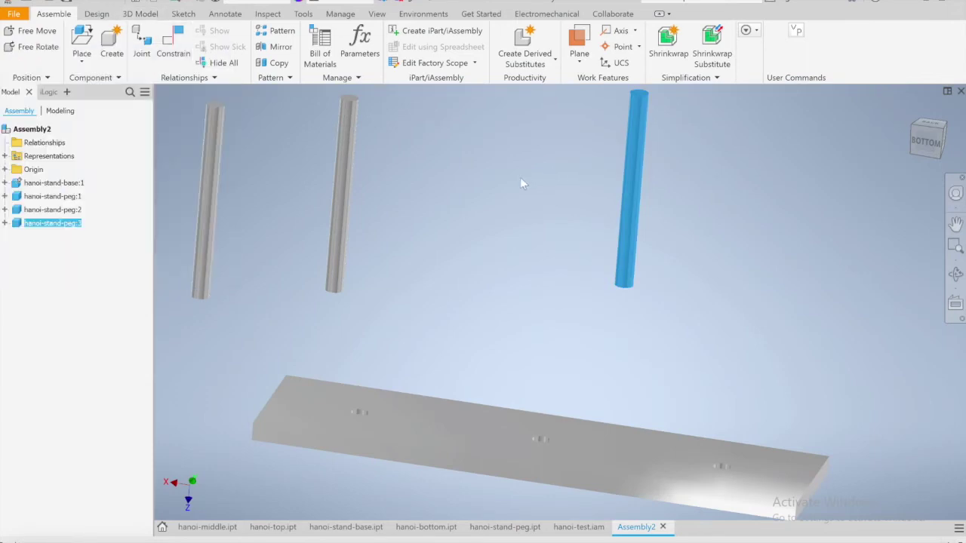
# Step: Apply an Insert constraint with 0.000 in offset between the third peg's lower circular edge and the bottom edge of the base's nearest end hole
pyautogui.press('c')
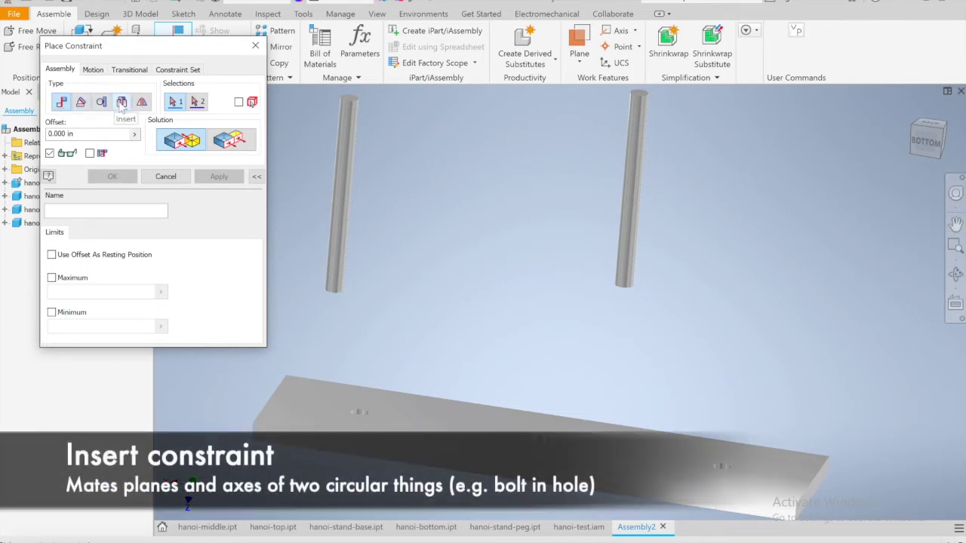
pyautogui.click(122, 103)
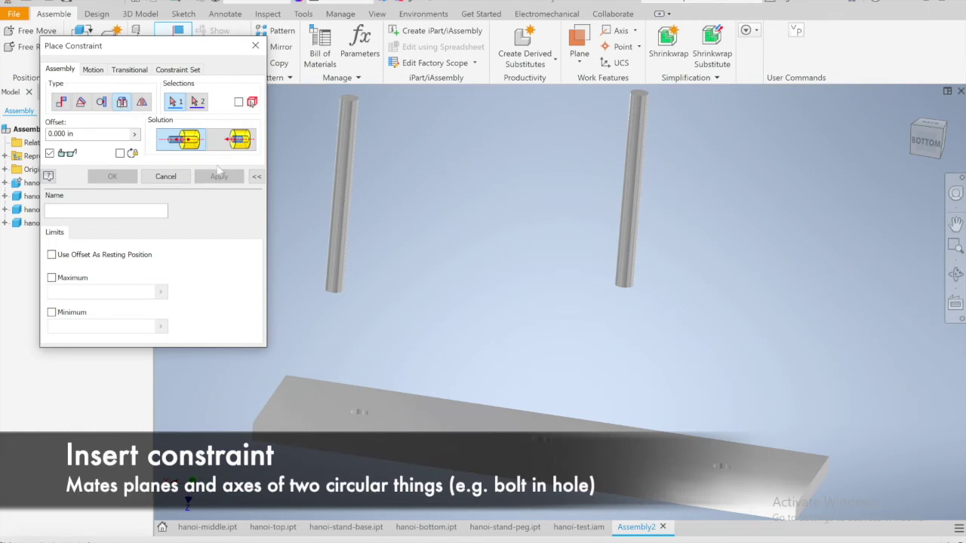
pyautogui.moveTo(728, 324)
pyautogui.keyDown('shift'); pyautogui.mouseDown(button='middle')
pyautogui.moveTo(713, 324)
pyautogui.moveTo(724, 331)
pyautogui.mouseUp(button='middle'); pyautogui.keyUp('shift')
pyautogui.click(631, 279)
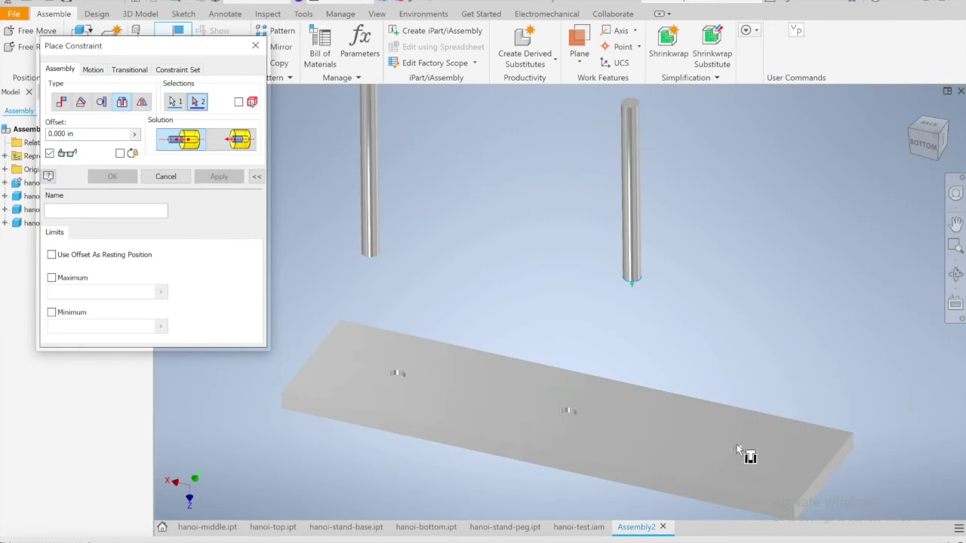
pyautogui.scroll(5, 738, 460)
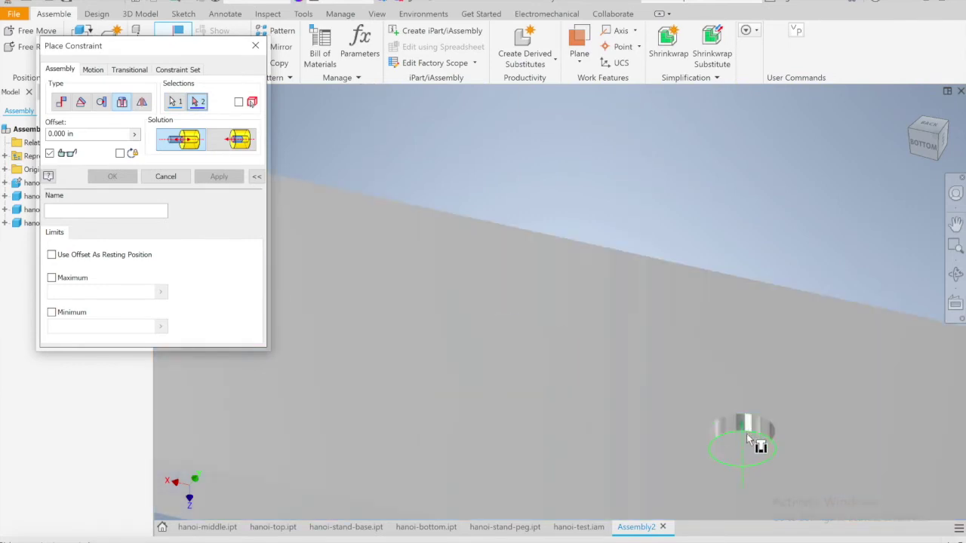
pyautogui.scroll(-5, 739, 433)
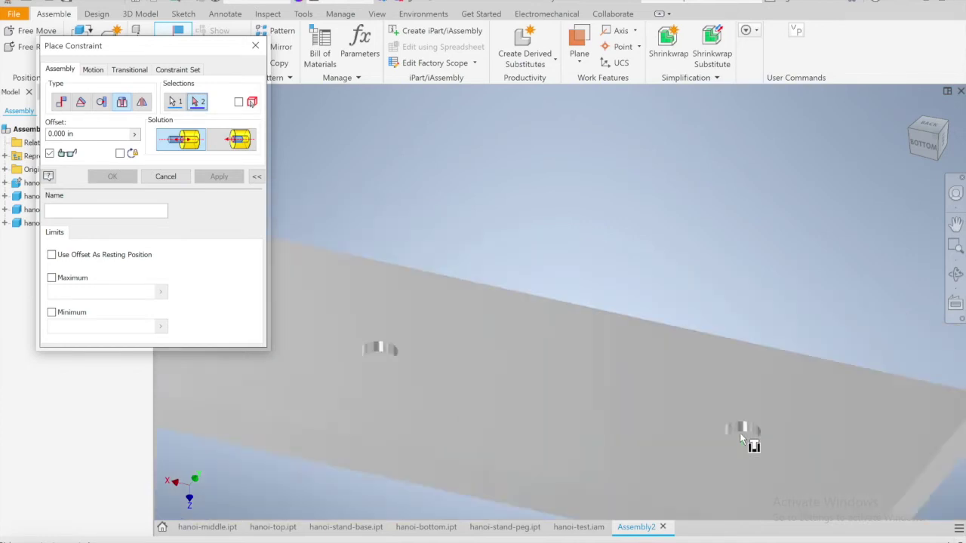
pyautogui.scroll(3, 743, 438)
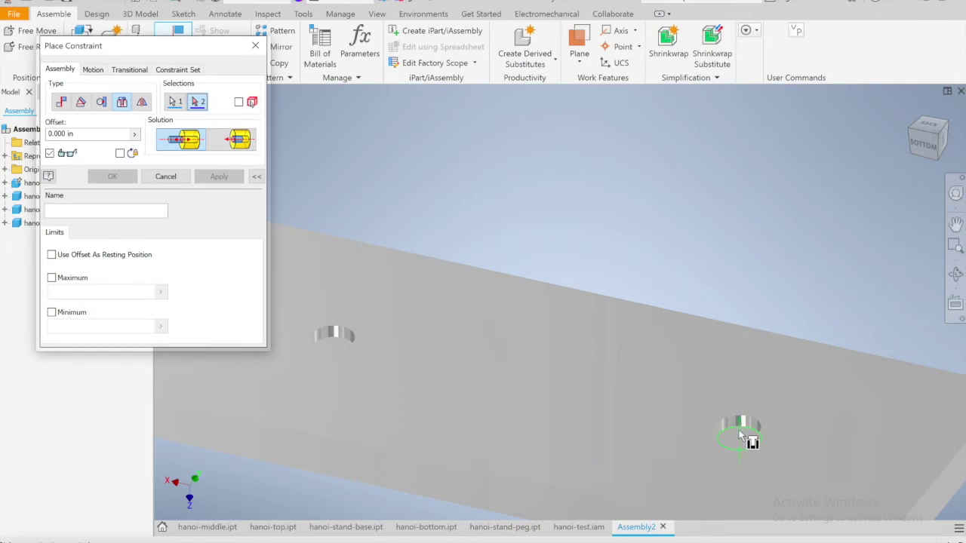
pyautogui.click(739, 436)
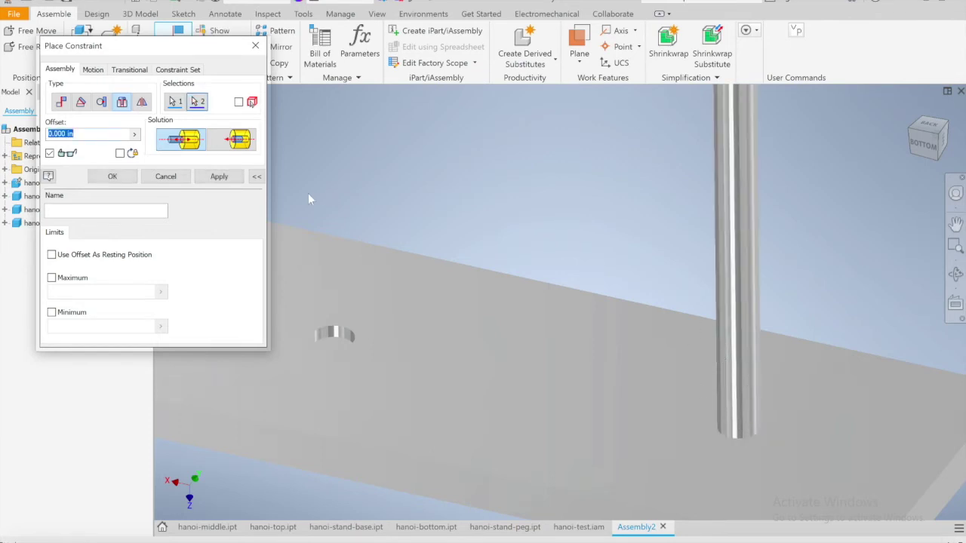
pyautogui.click(218, 176)
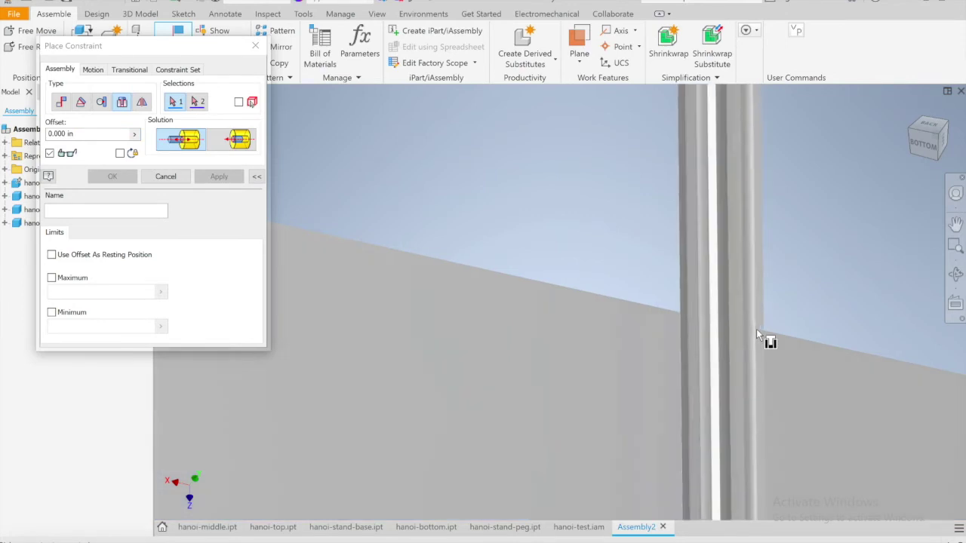
# Step: Apply an Insert constraint with 0.000 in offset between the lower circular edge of the nearer hovering peg and the base's middle hole edge
pyautogui.scroll(-5, 756, 329)
pyautogui.scroll(2, 557, 257)
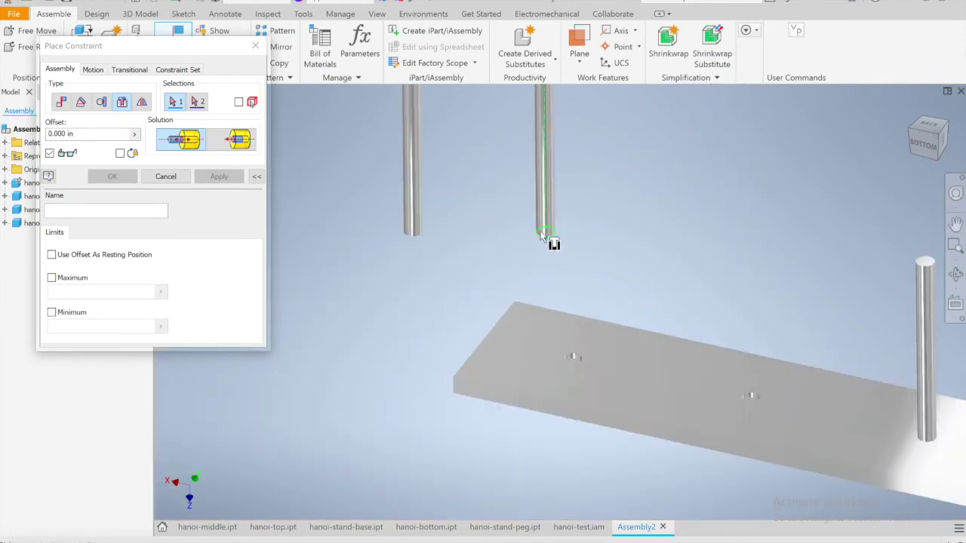
pyautogui.click(544, 231)
pyautogui.click(753, 402)
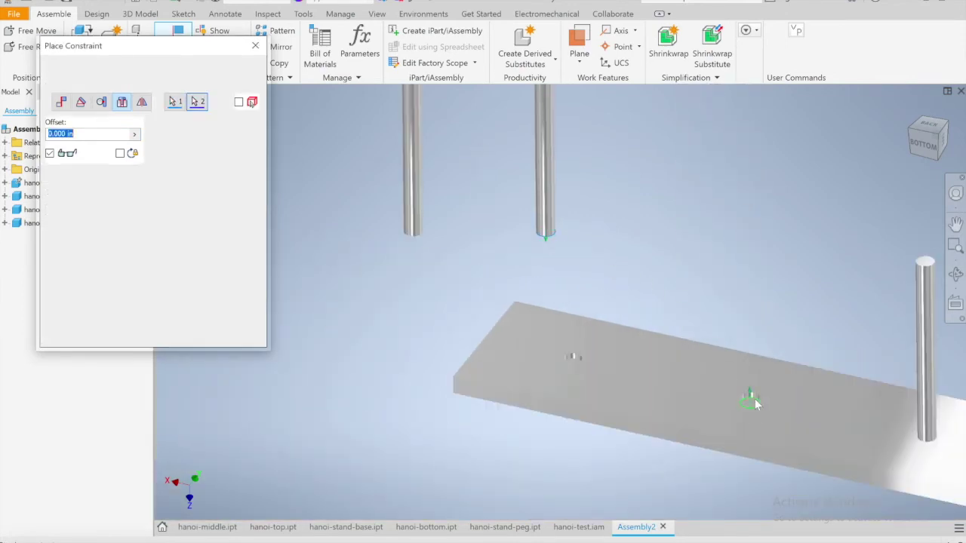
pyautogui.click(231, 180)
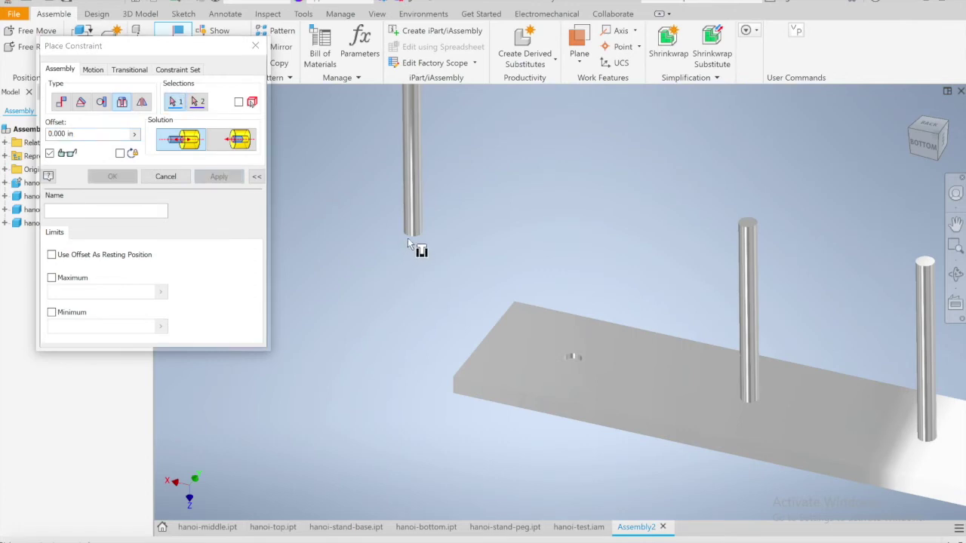
# Step: Insert the last loose peg's lower circular edge into the base's remaining end hole with 0.000 in offset and finish constraining
pyautogui.click(573, 362)
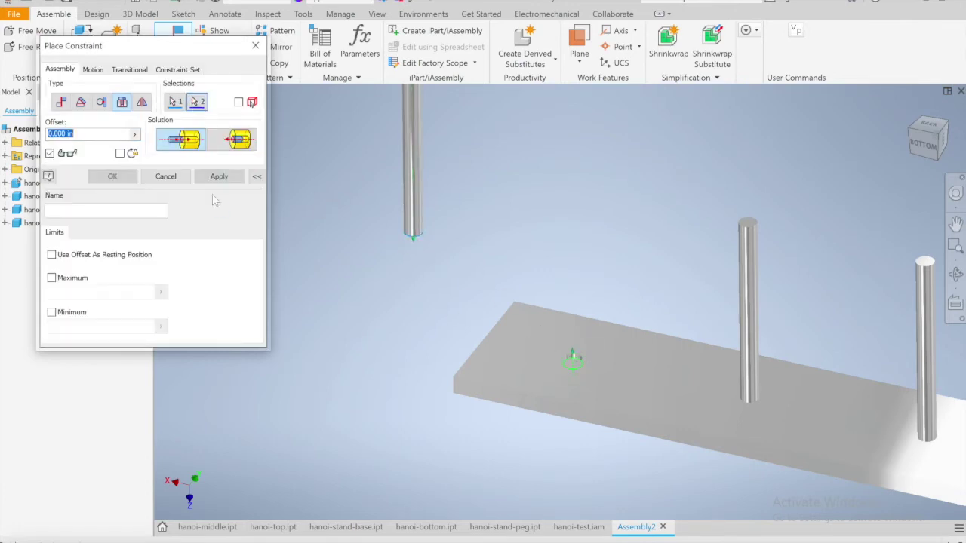
pyautogui.click(219, 177)
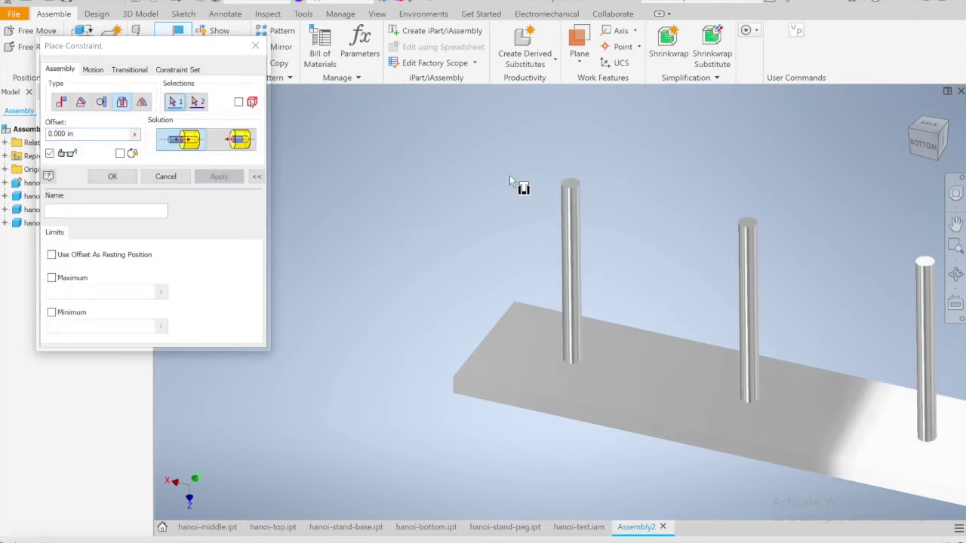
pyautogui.click(255, 45)
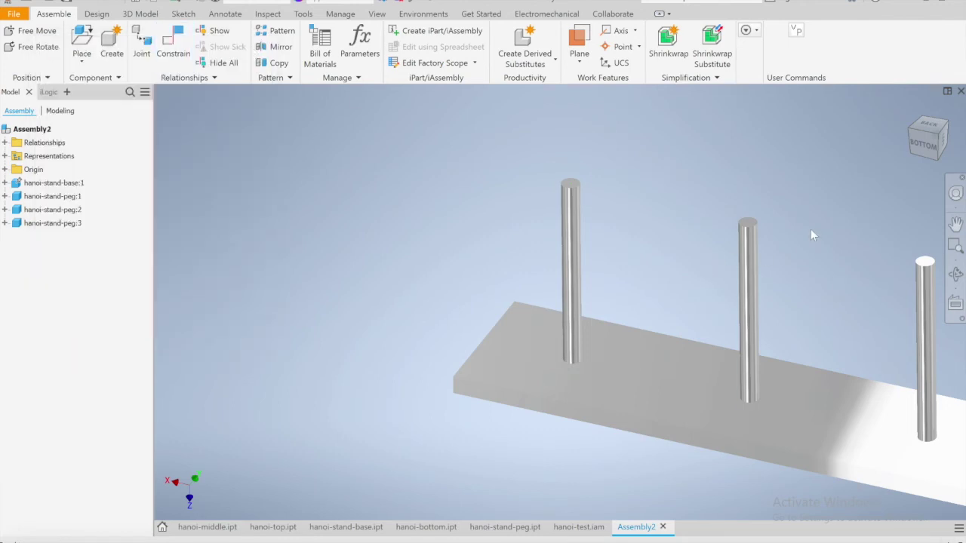
# Step: Place one instance each of hanoi-bottom, hanoi-middle and hanoi-top together in the open space beside the pegs
pyautogui.moveTo(809, 229); pyautogui.dragTo(687, 218, button='middle')
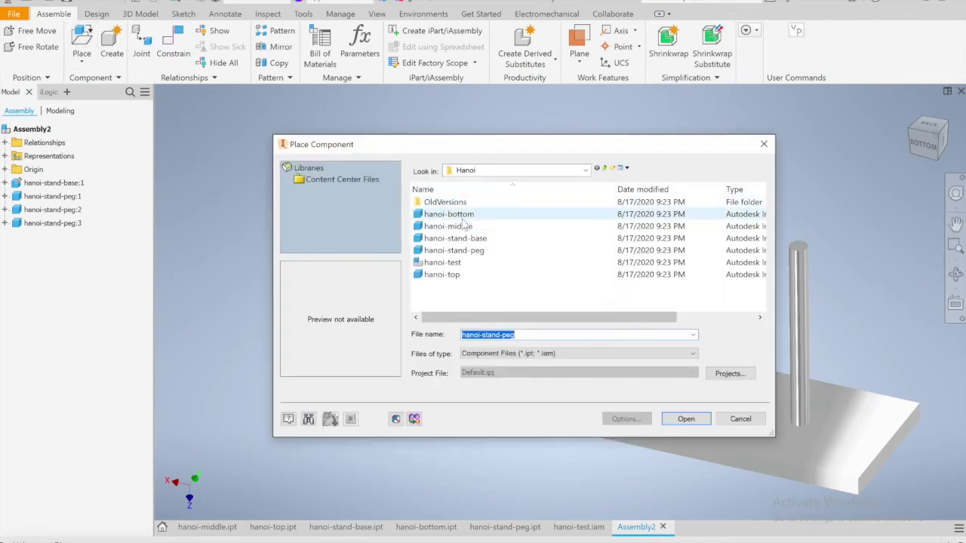
pyautogui.click(465, 276)
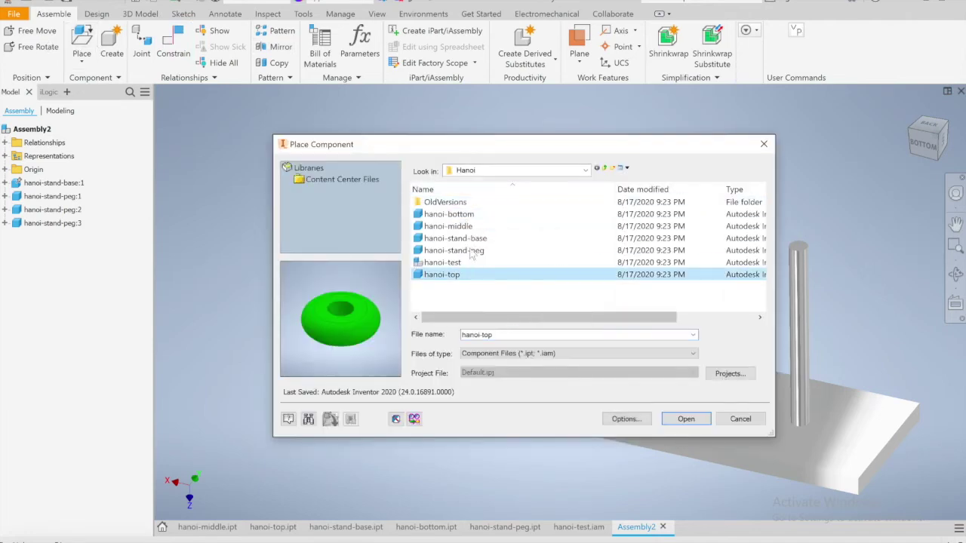
pyautogui.keyDown('ctrl'); pyautogui.click(470, 226); pyautogui.keyUp('ctrl')
pyautogui.keyDown('ctrl'); pyautogui.click(474, 215); pyautogui.keyUp('ctrl')
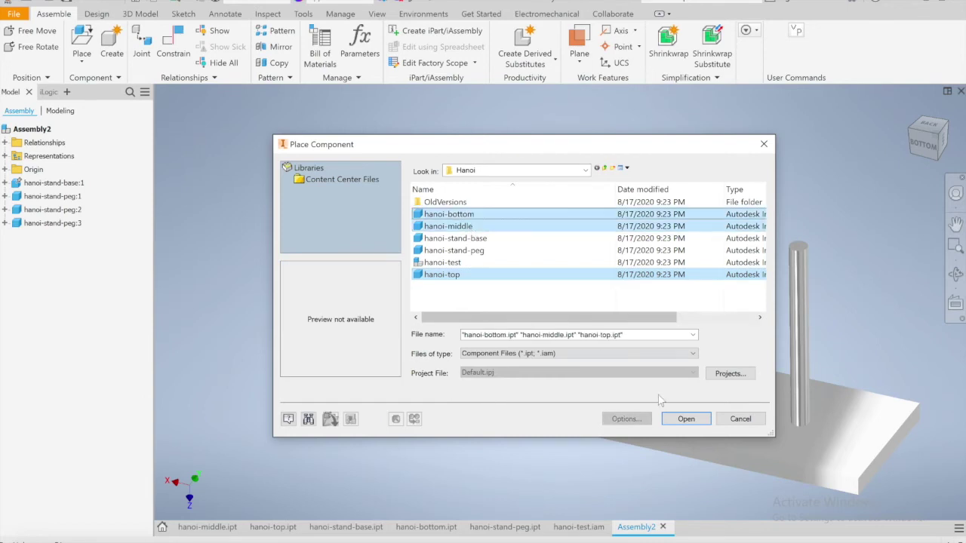
pyautogui.click(686, 418)
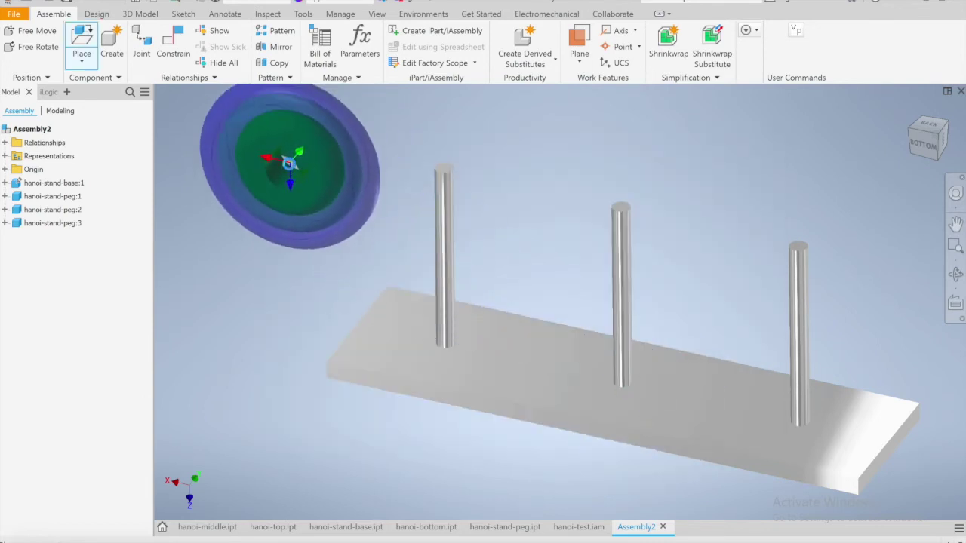
pyautogui.click(281, 156)
pyautogui.press('Escape')
pyautogui.scroll(-5, 516, 190)
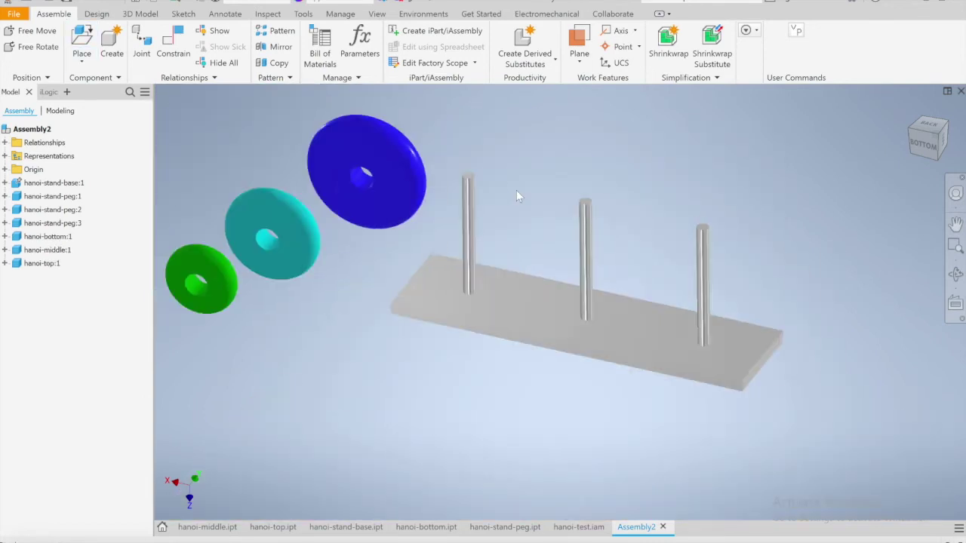
pyautogui.scroll(3, 387, 184)
# Step: Apply an Insert constraint with 0.000 in offset between the blue bottom disk's hole edge and the circular edge at the foot of the nearest end peg
pyautogui.click(435, 138)
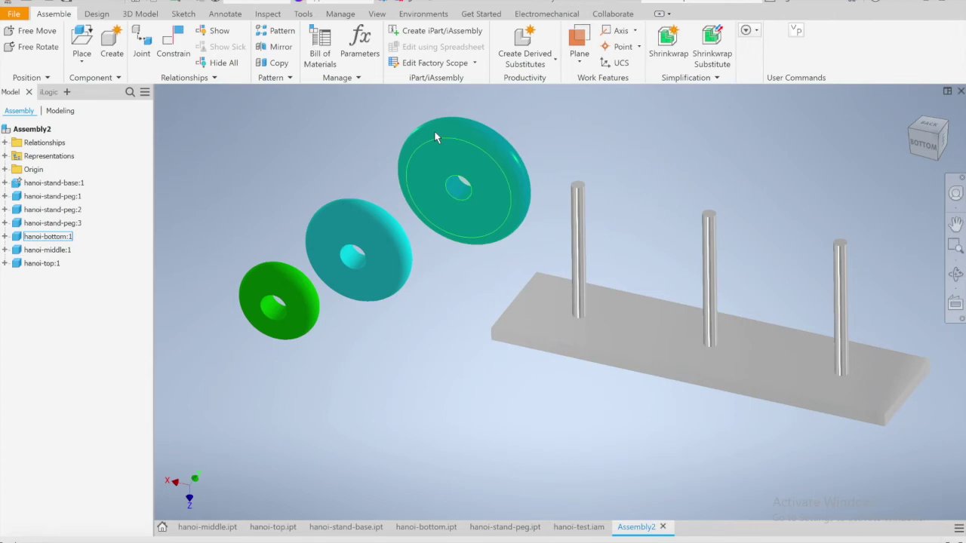
pyautogui.click(173, 46)
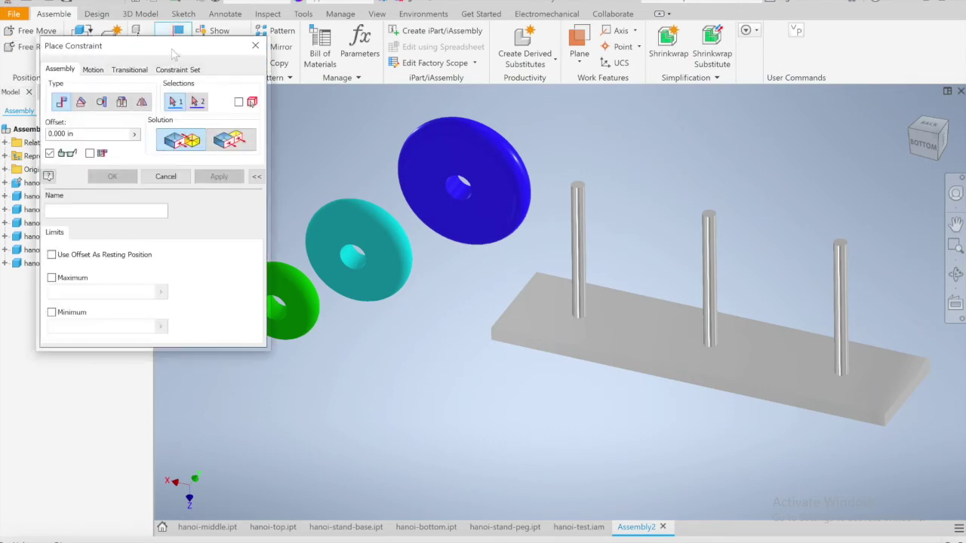
pyautogui.moveTo(136, 45); pyautogui.dragTo(102, 42)
pyautogui.click(87, 98)
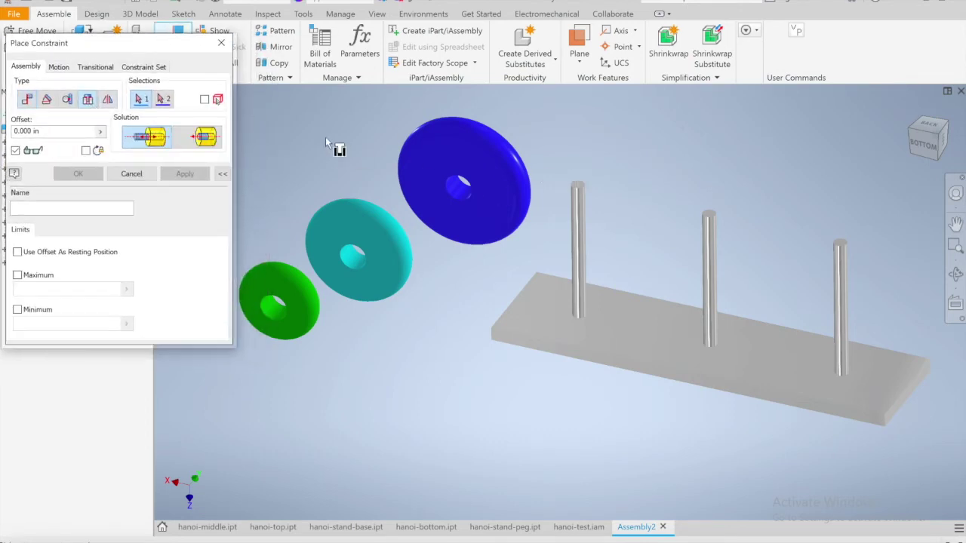
pyautogui.click(476, 189)
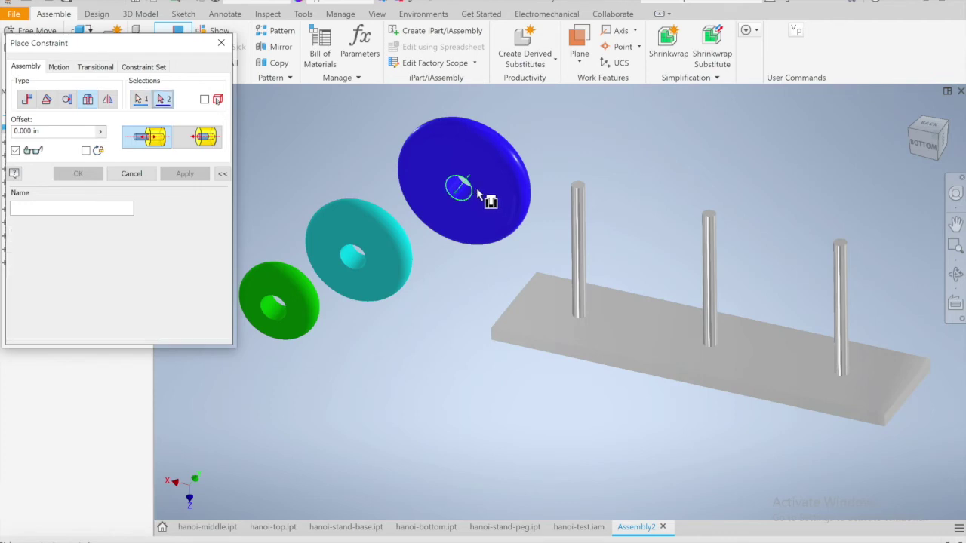
pyautogui.scroll(3, 585, 320)
pyautogui.scroll(-8, 585, 323)
pyautogui.click(572, 327)
pyautogui.click(185, 174)
pyautogui.scroll(-3, 575, 271)
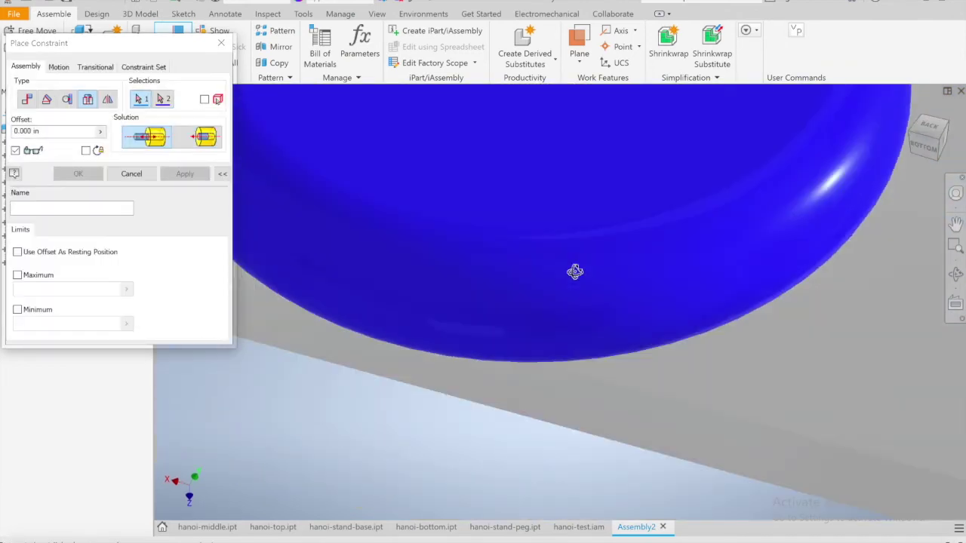
pyautogui.scroll(6, 575, 272)
pyautogui.scroll(-7, 519, 162)
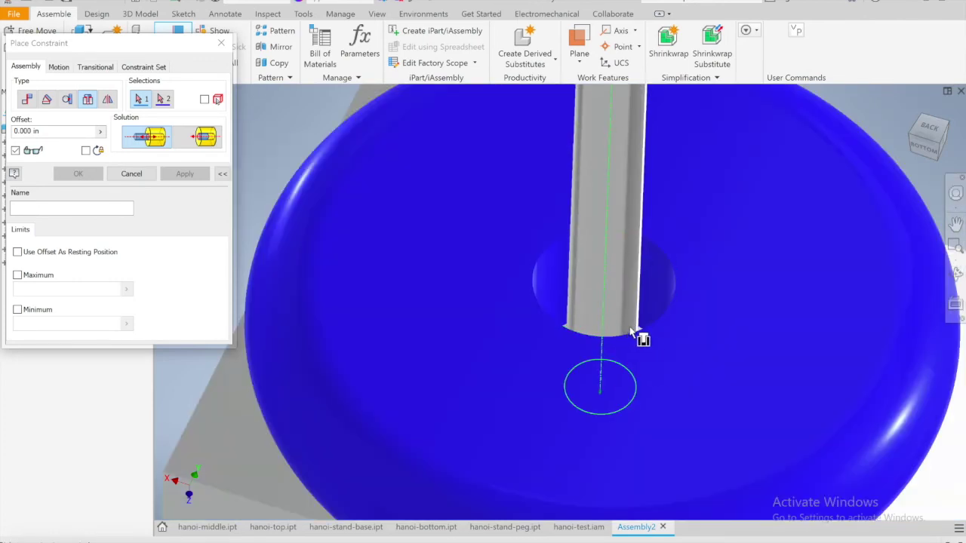
pyautogui.scroll(5, 634, 331)
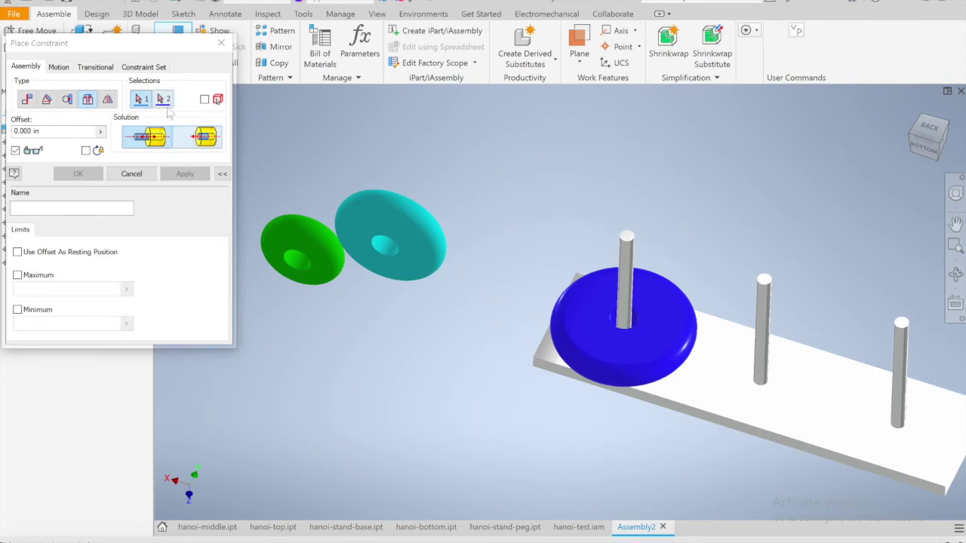
pyautogui.click(221, 43)
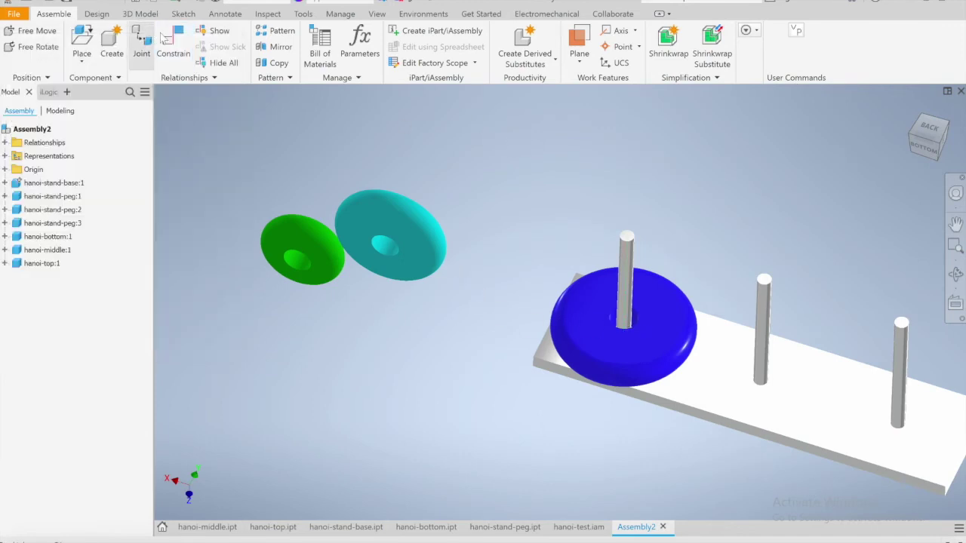
# Step: Mate the cyan middle disk's flat face to the blue disk's upper face with 0.000 in offset and slide the cyan disk across it
pyautogui.click(173, 39)
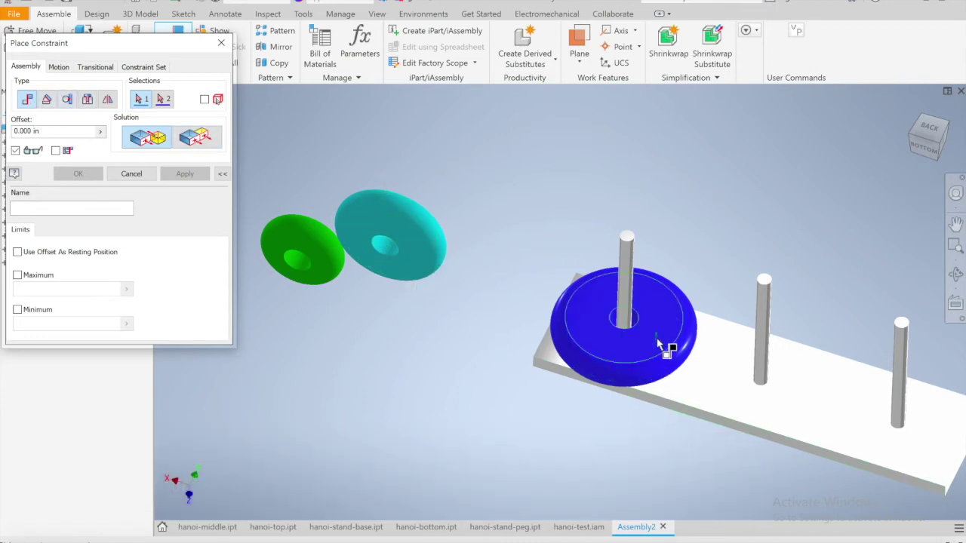
pyautogui.click(408, 249)
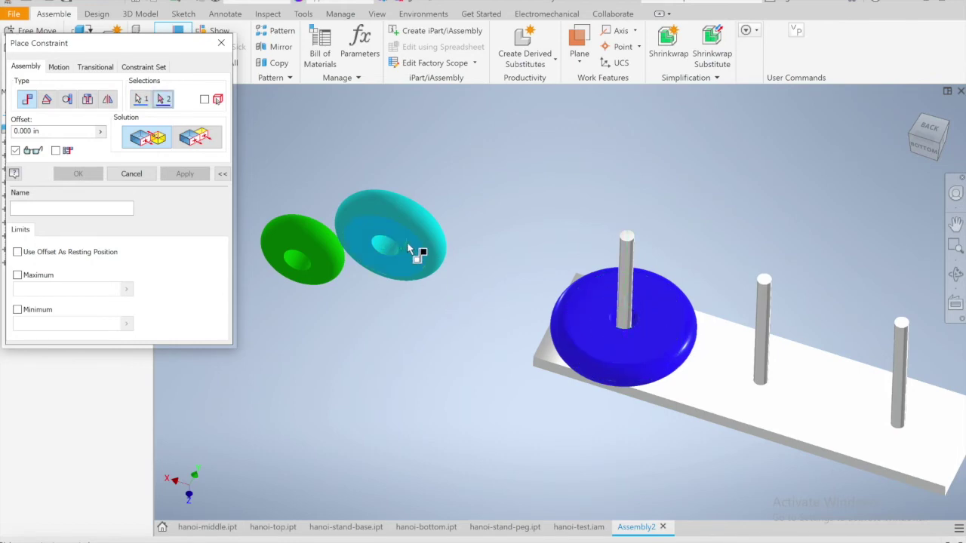
pyautogui.click(652, 324)
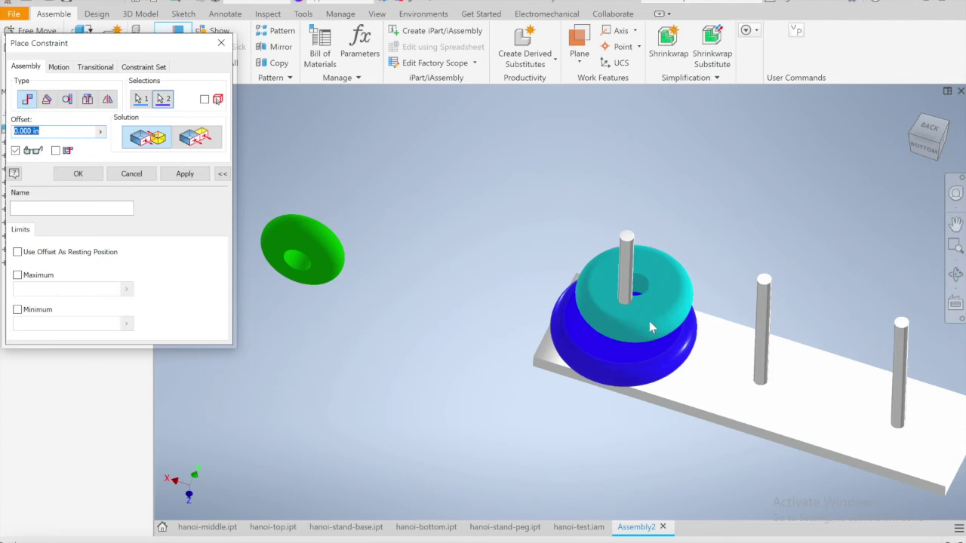
pyautogui.click(185, 173)
pyautogui.press('Escape')
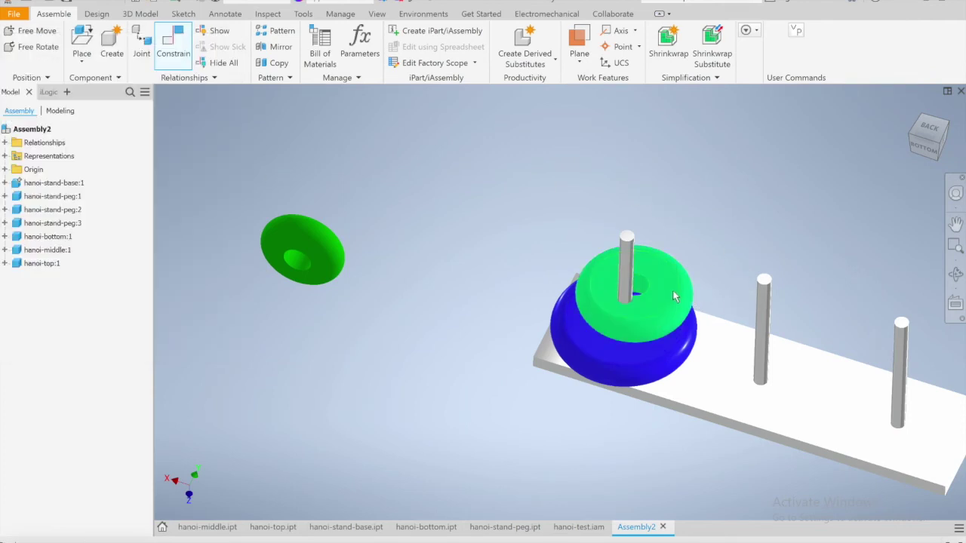
pyautogui.moveTo(674, 296); pyautogui.dragTo(671, 320)
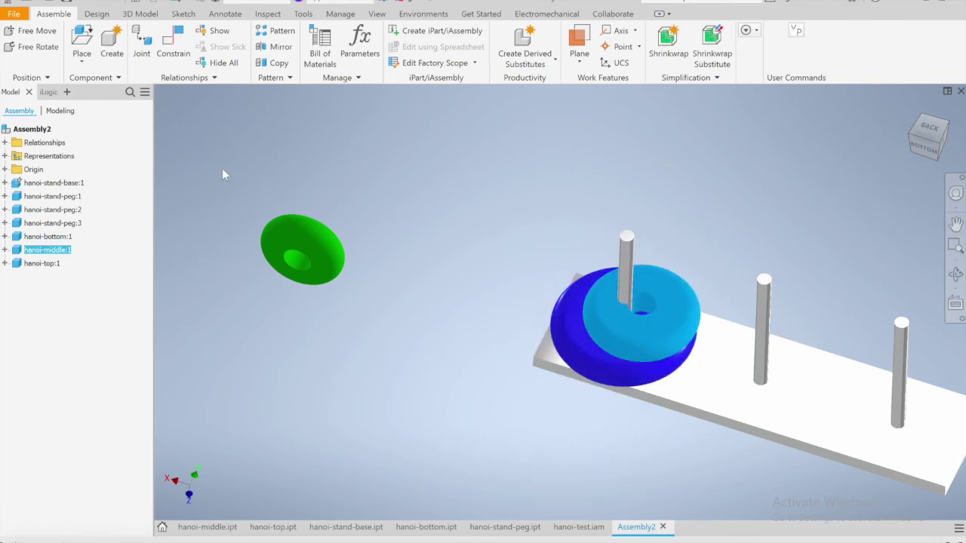
# Step: Apply a Mate constraint with 0.000 in offset between the axis of the cyan disk's hole and the axis of its peg
pyautogui.press('c')
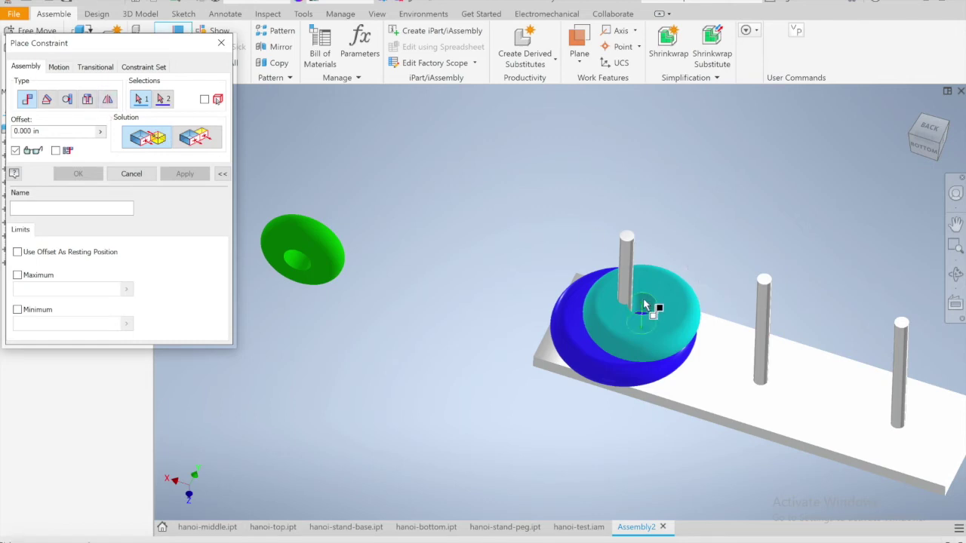
pyautogui.scroll(-3, 645, 305)
pyautogui.scroll(2, 646, 302)
pyautogui.scroll(3, 650, 304)
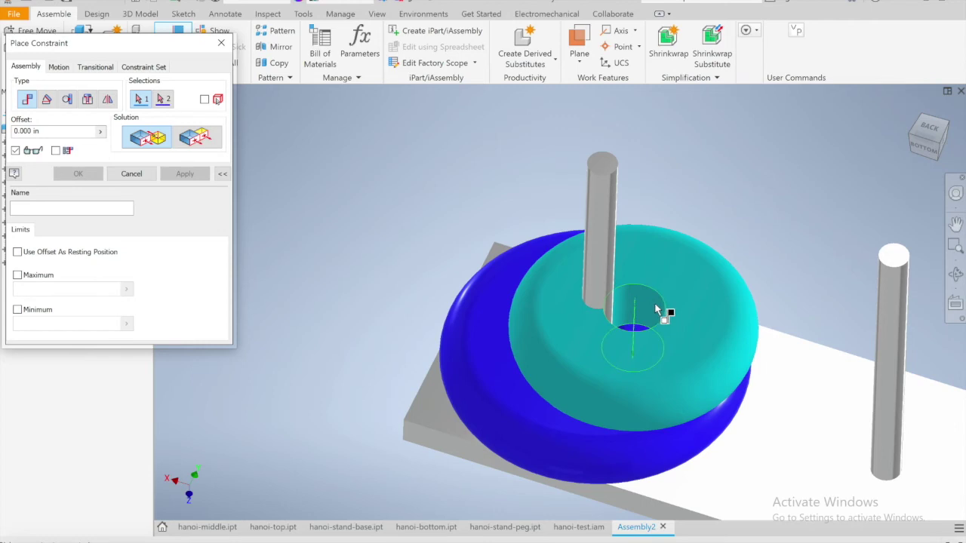
pyautogui.click(655, 309)
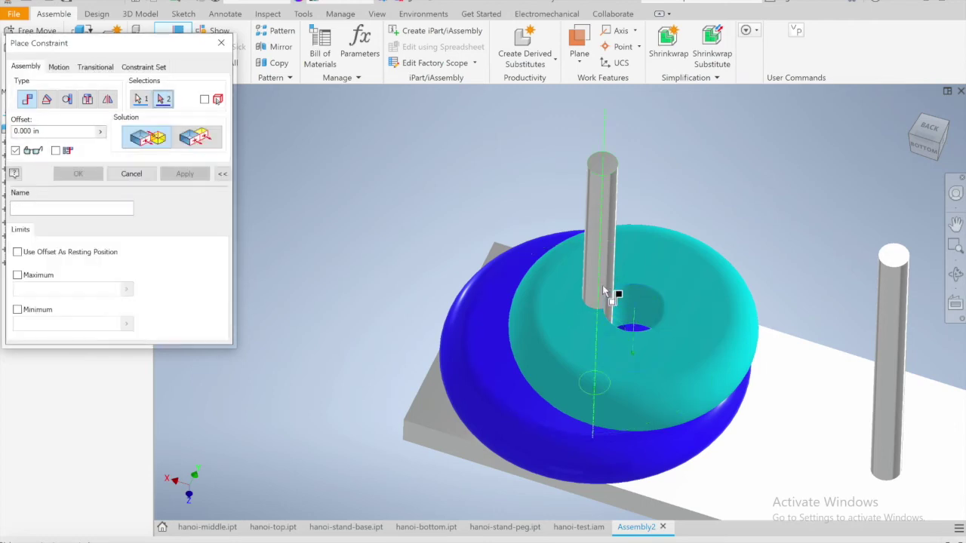
pyautogui.click(603, 289)
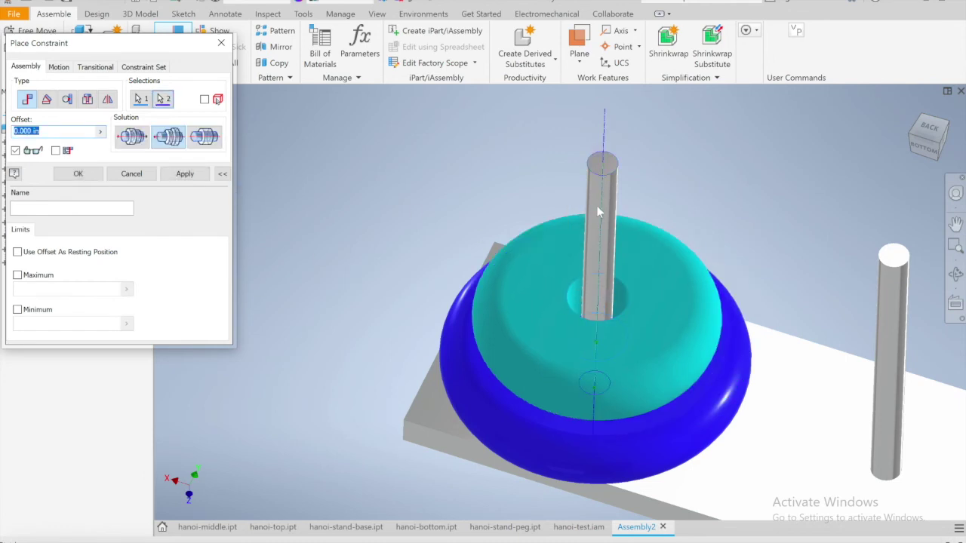
pyautogui.click(186, 174)
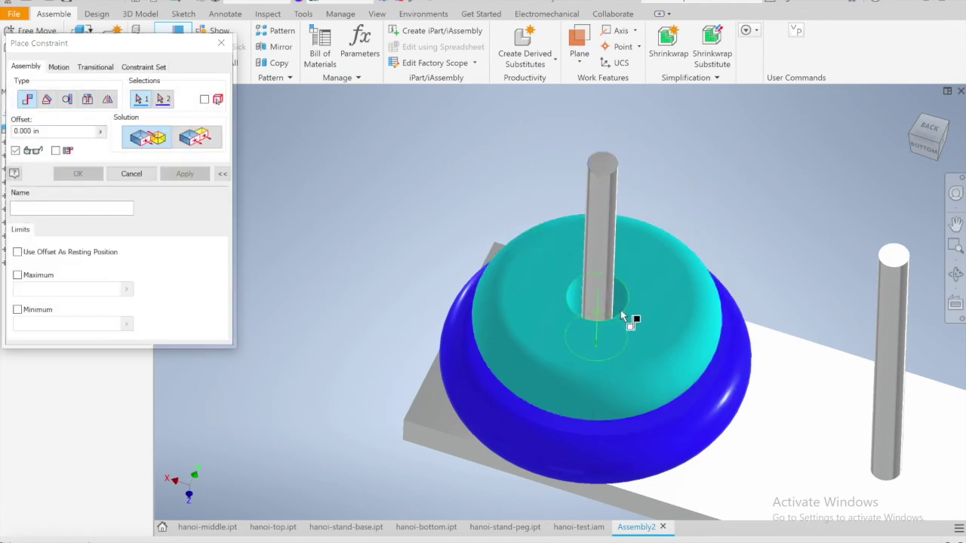
pyautogui.scroll(-3, 472, 291)
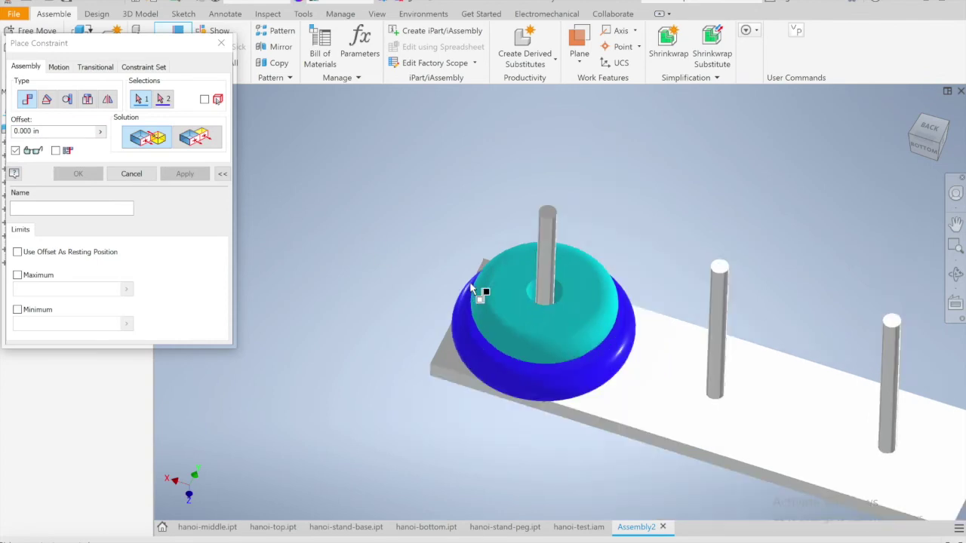
pyautogui.moveTo(349, 257); pyautogui.dragTo(410, 255, button='middle')
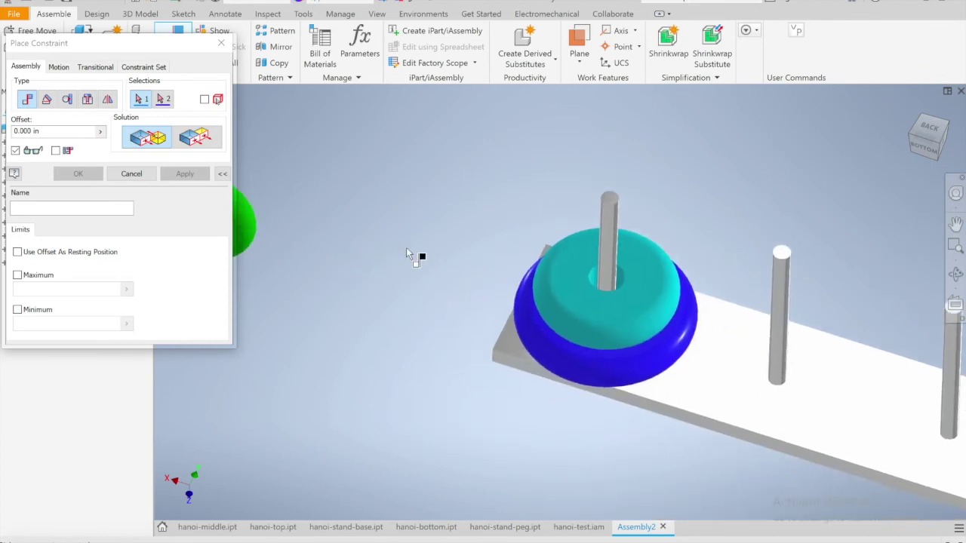
pyautogui.moveTo(442, 255); pyautogui.dragTo(520, 222, button='middle')
pyautogui.press('Escape')
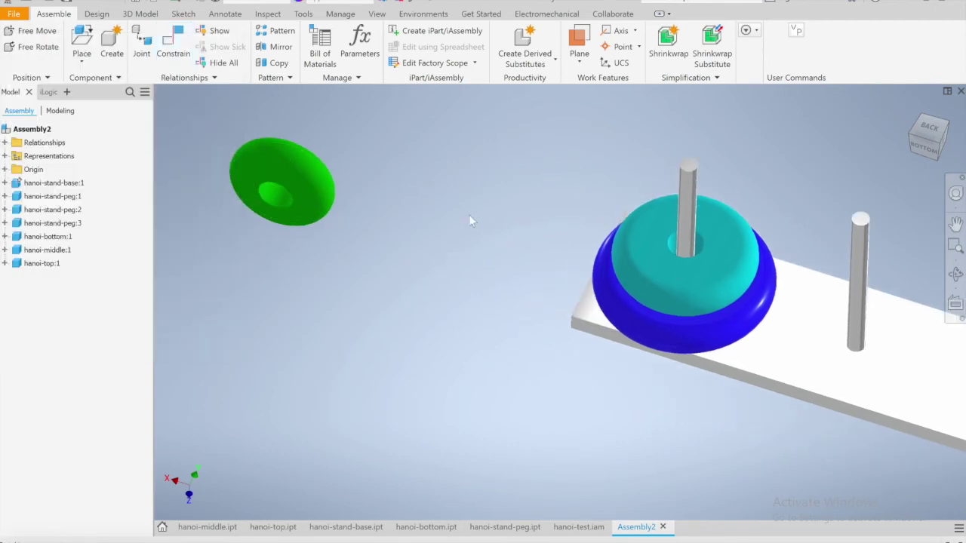
# Step: Apply a Mate constraint with a 2 in offset between the green top disk's flat face and the upper face of the base
pyautogui.press('c')
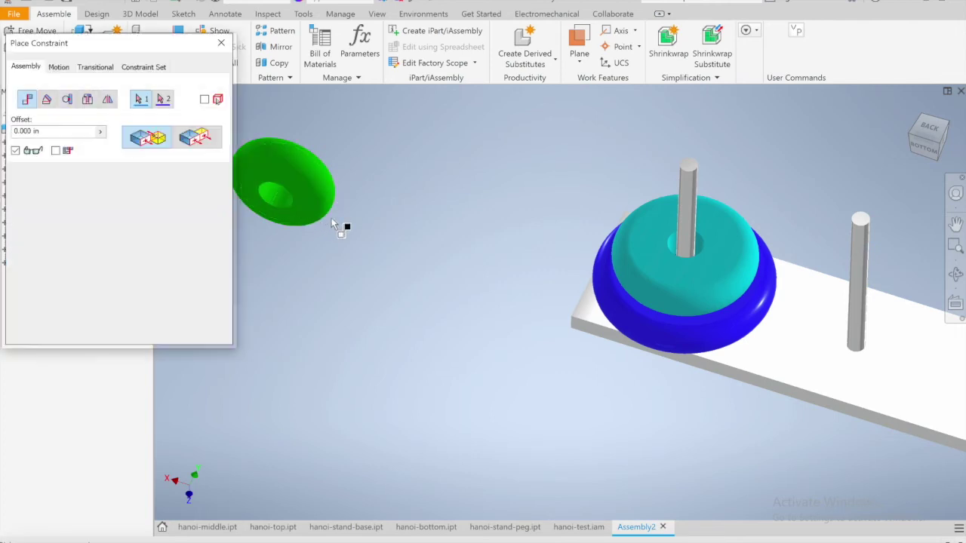
pyautogui.click(317, 216)
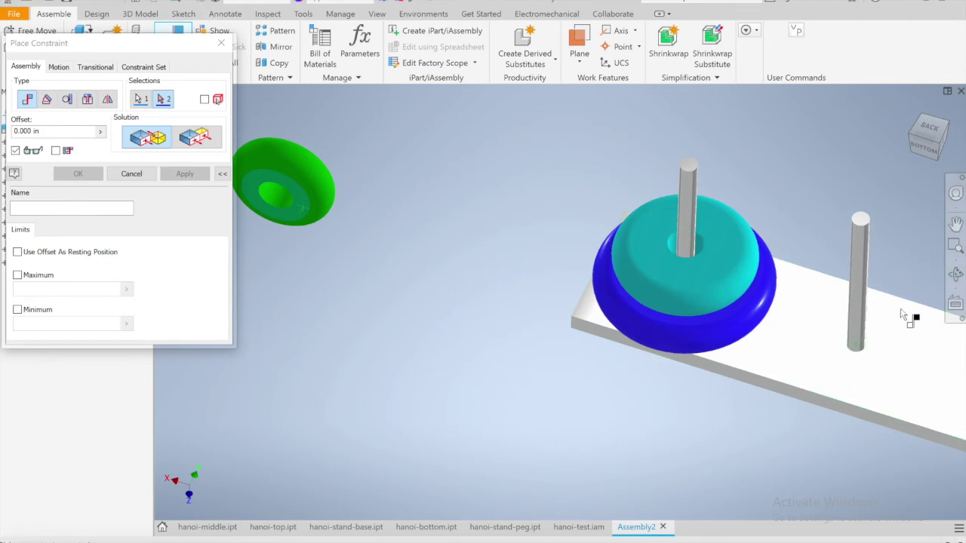
pyautogui.click(816, 365)
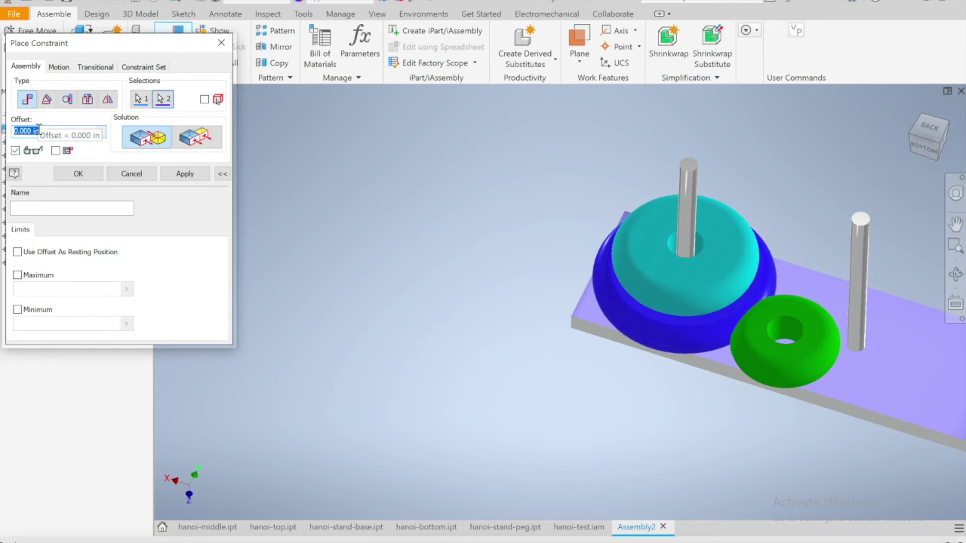
pyautogui.write('2')
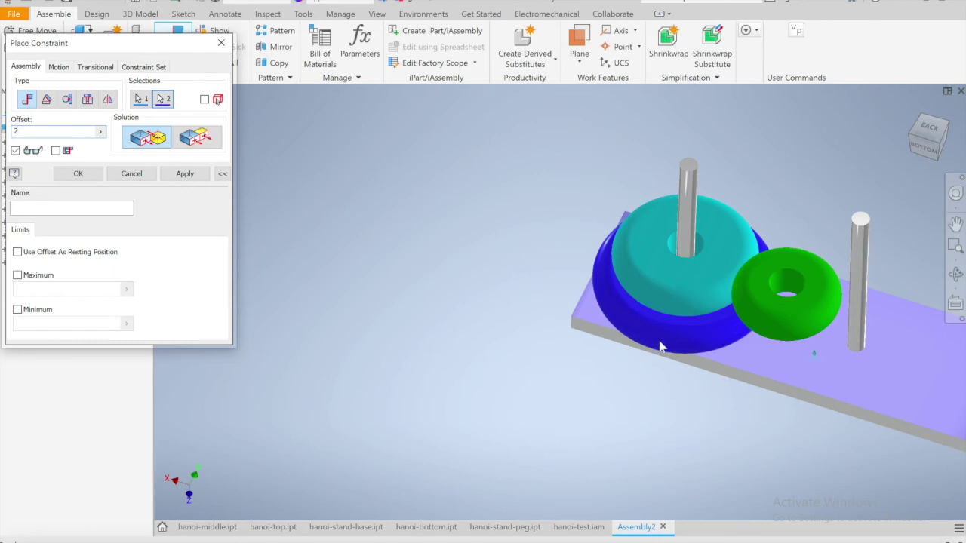
pyautogui.click(955, 274)
pyautogui.moveTo(604, 321); pyautogui.dragTo(722, 205)
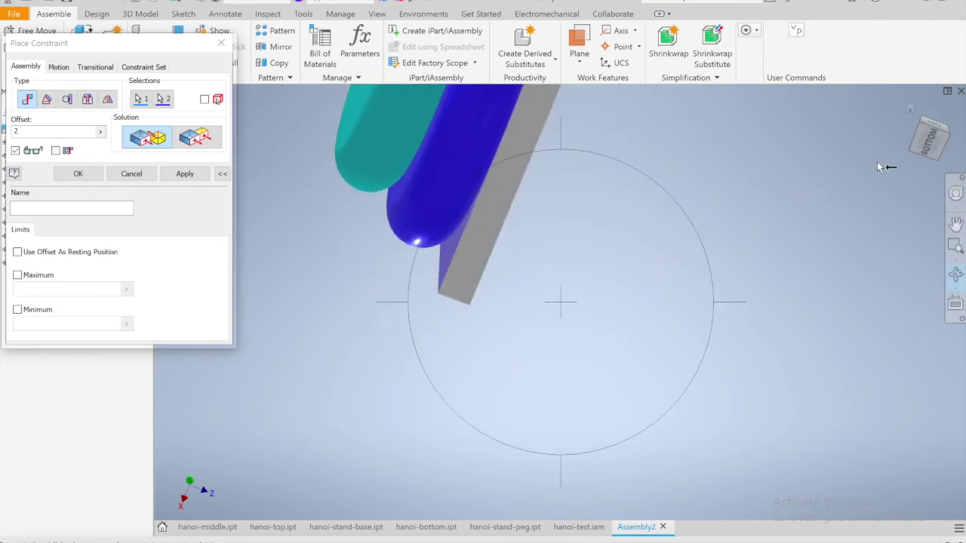
pyautogui.click(928, 140)
pyautogui.click(955, 130)
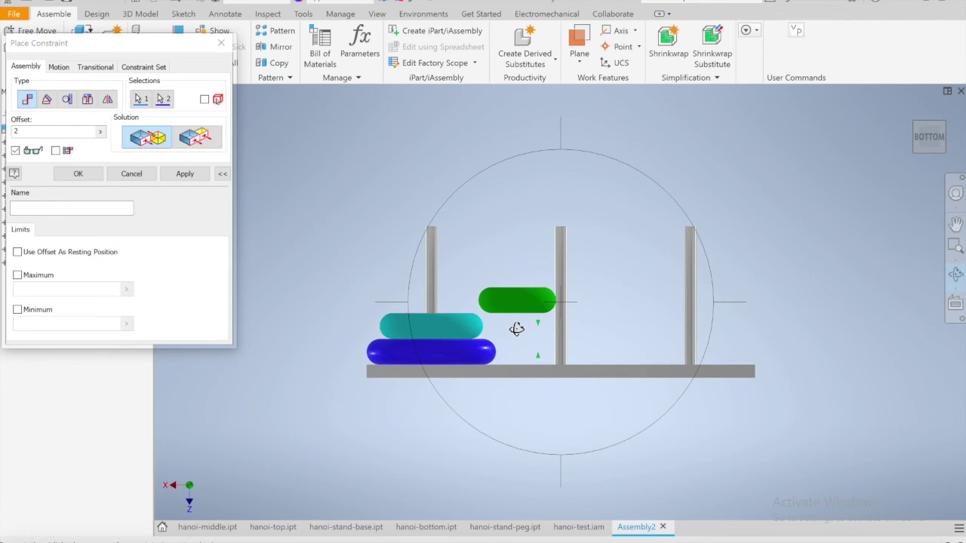
pyautogui.scroll(5, 516, 329)
pyautogui.moveTo(466, 346); pyautogui.dragTo(494, 365)
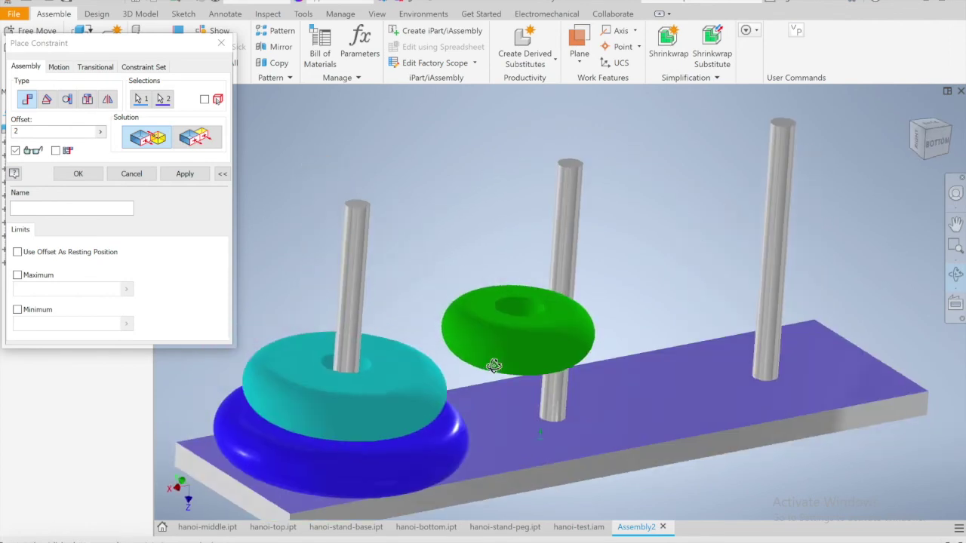
pyautogui.click(185, 175)
# Step: Mate the axis of the green disk's hole to the axis of the peg holding the other disks, with 0.000 in offset
pyautogui.click(518, 313)
pyautogui.click(337, 461)
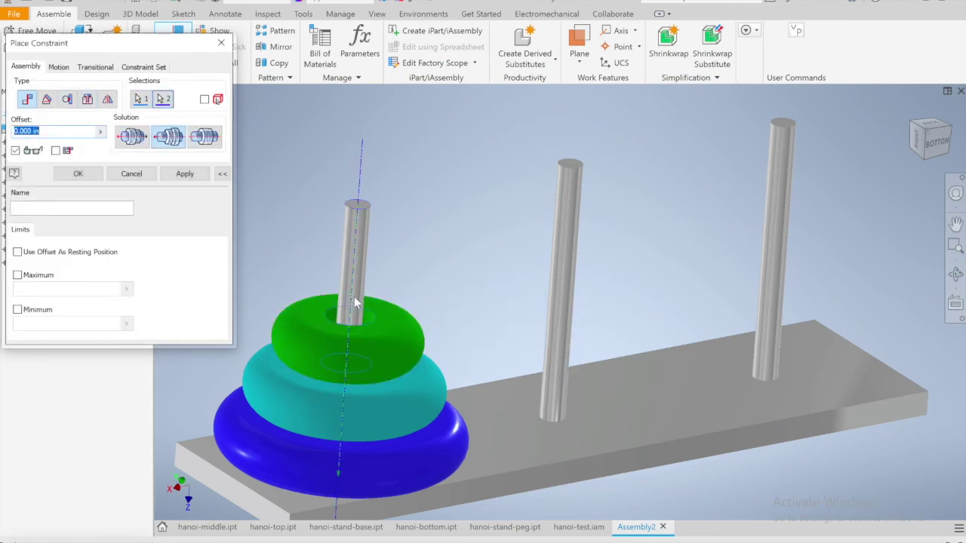
pyautogui.click(184, 175)
pyautogui.click(221, 43)
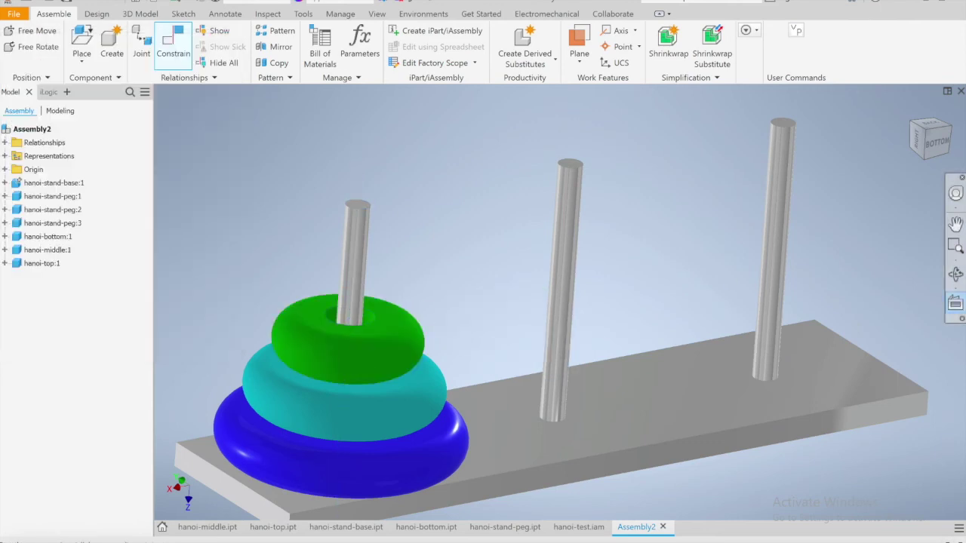
# Step: Delete the 2.000 in face mate and the axis mate of hanoi-top, sliding the green disk up its peg between the two deletions
pyautogui.click(934, 149)
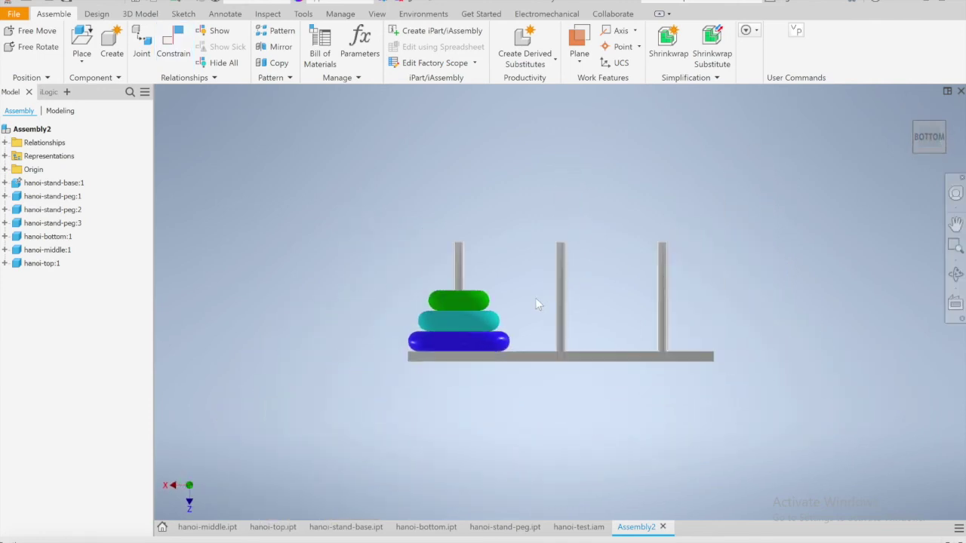
pyautogui.scroll(-3, 541, 300)
pyautogui.scroll(4, 538, 299)
pyautogui.keyDown('shift'); pyautogui.moveTo(527, 295); pyautogui.dragTo(440, 315, button='middle'); pyautogui.keyUp('shift')
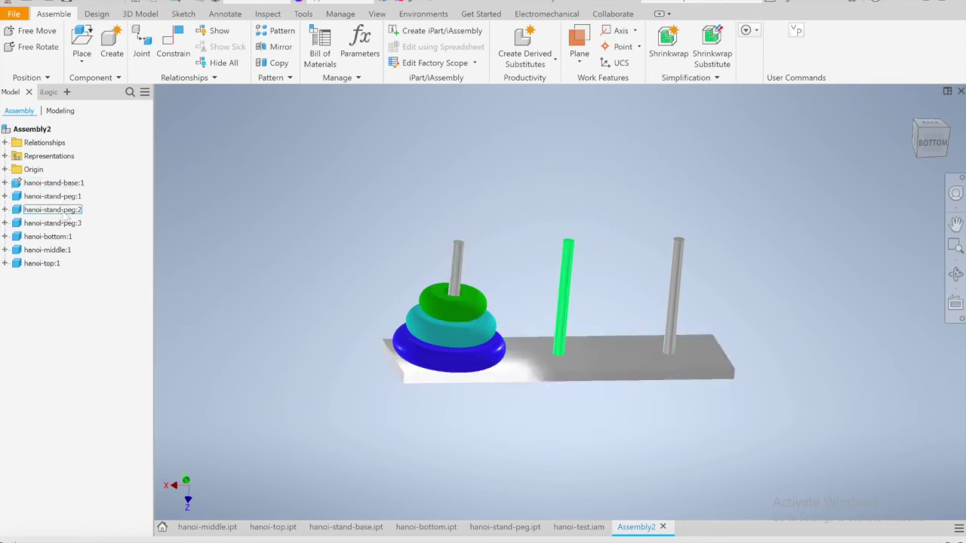
pyautogui.click(5, 263)
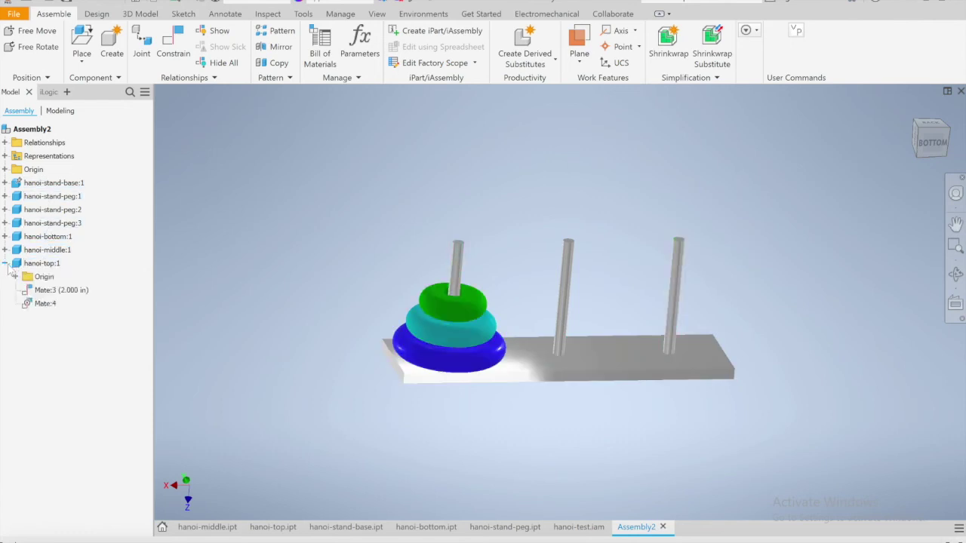
pyautogui.rightClick(53, 292)
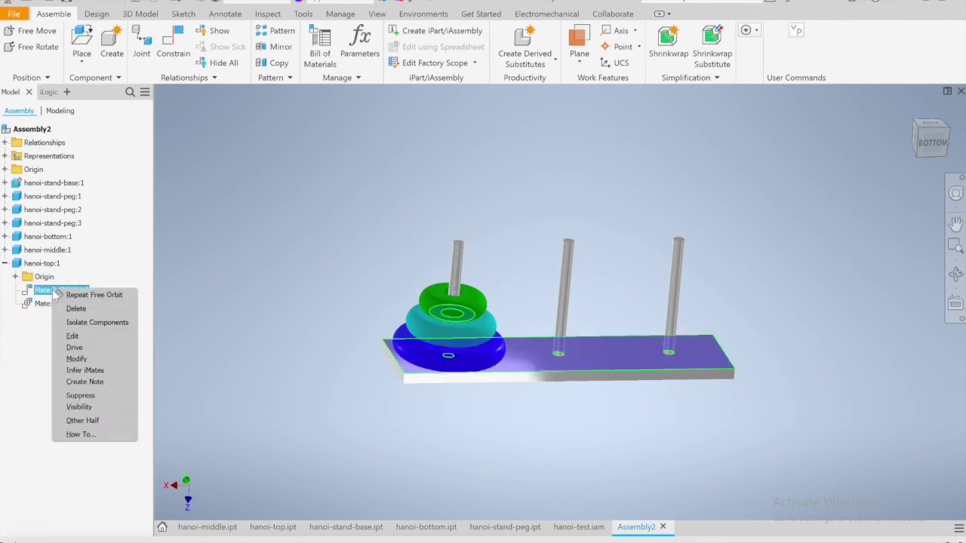
pyautogui.click(68, 306)
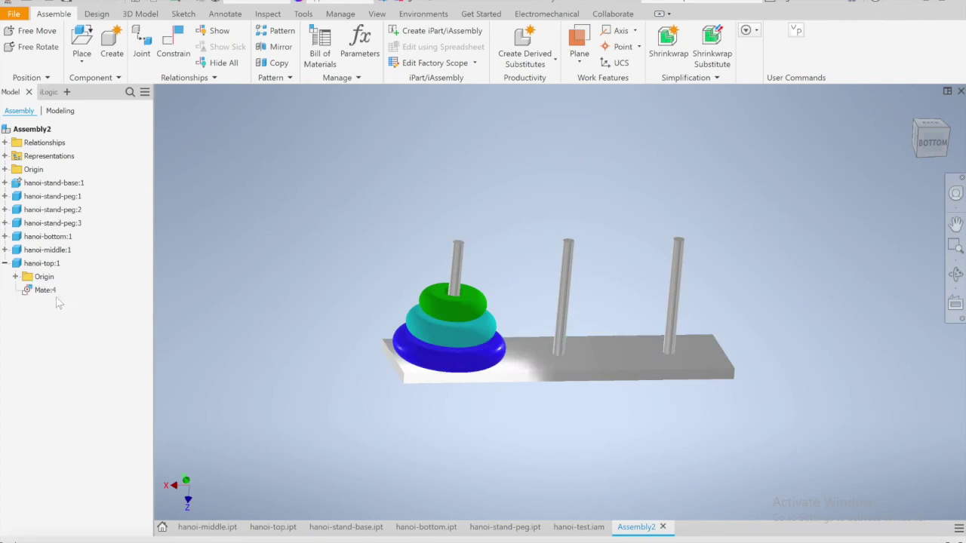
pyautogui.moveTo(456, 301); pyautogui.dragTo(479, 242)
pyautogui.moveTo(477, 341); pyautogui.dragTo(473, 260)
pyautogui.rightClick(46, 290)
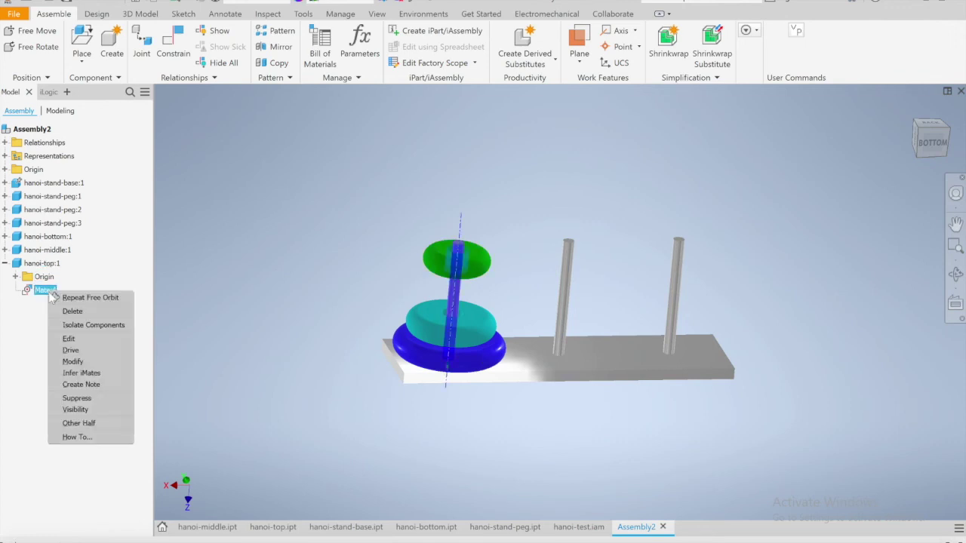
pyautogui.click(73, 311)
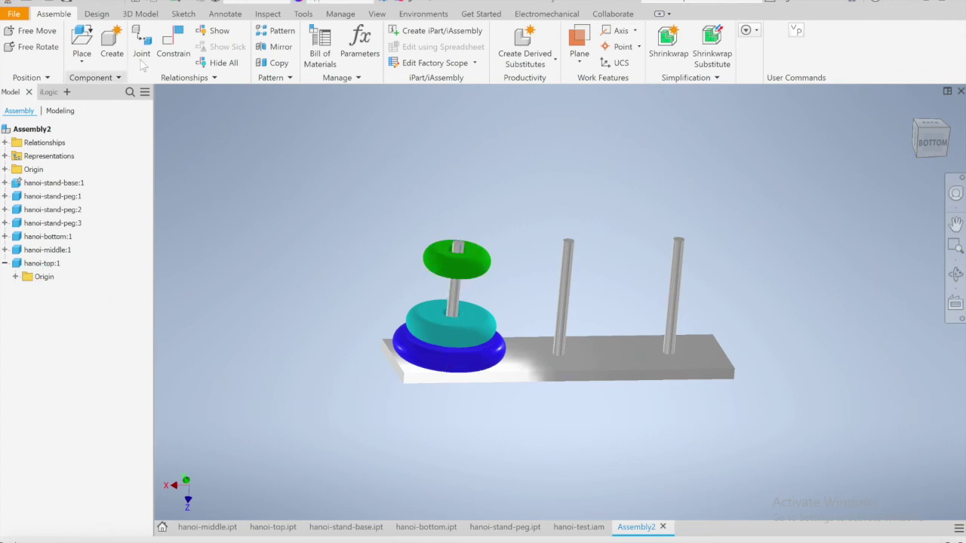
# Step: Apply an Insert constraint with 0.000 in offset between the green disk's lower hole edge and the foot of the empty end peg
pyautogui.click(175, 42)
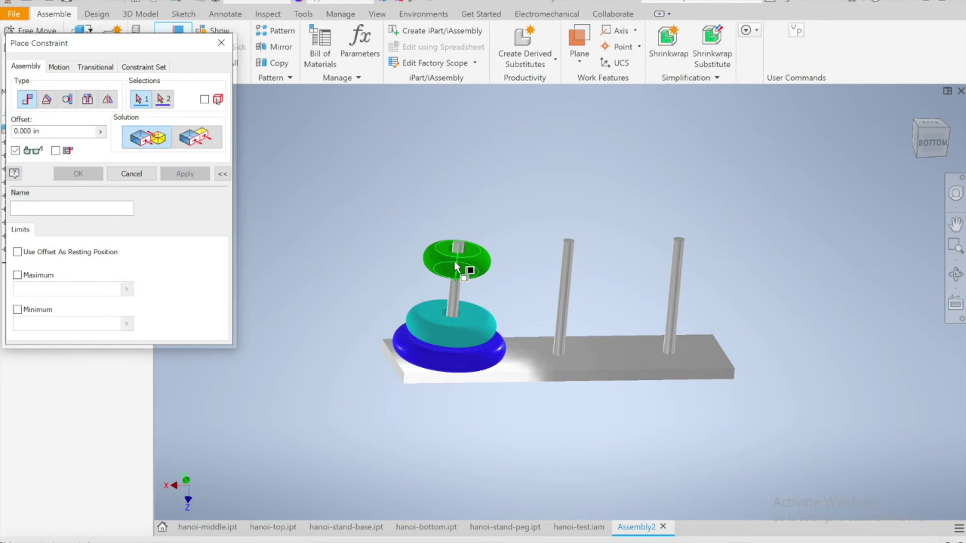
pyautogui.click(88, 99)
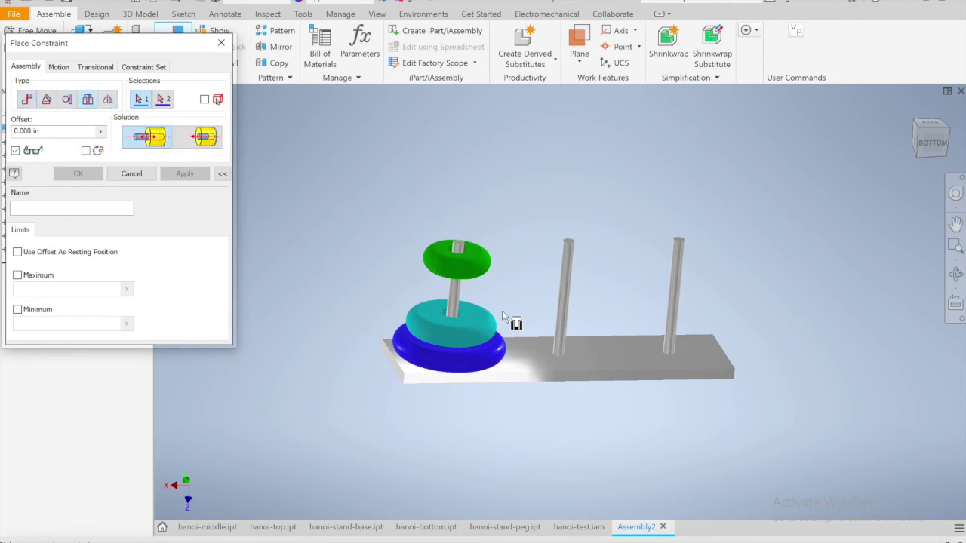
pyautogui.click(469, 264)
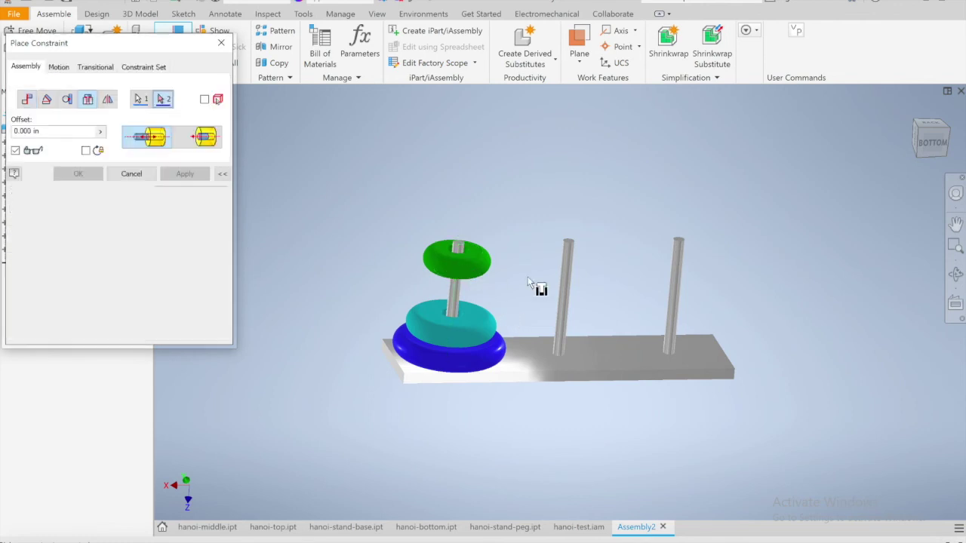
pyautogui.click(671, 358)
pyautogui.click(185, 174)
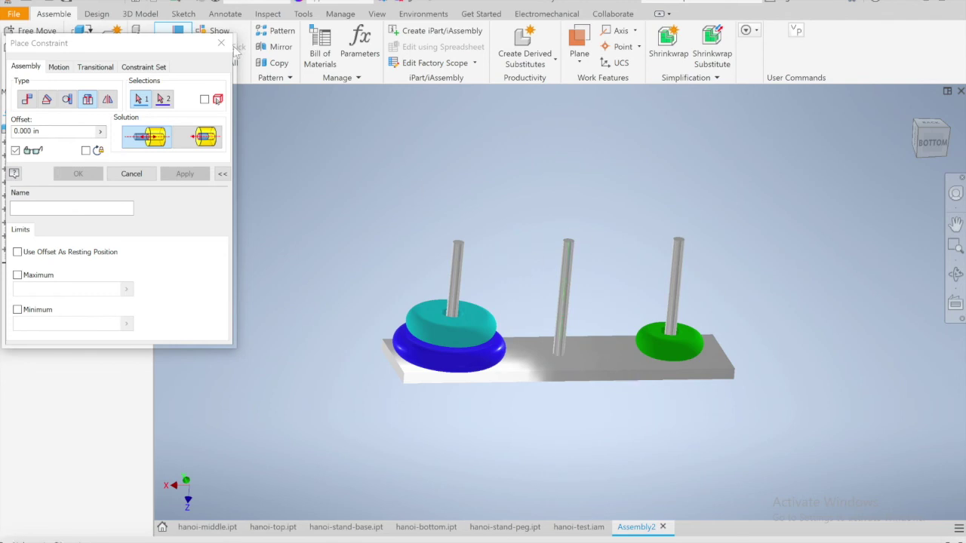
pyautogui.click(221, 43)
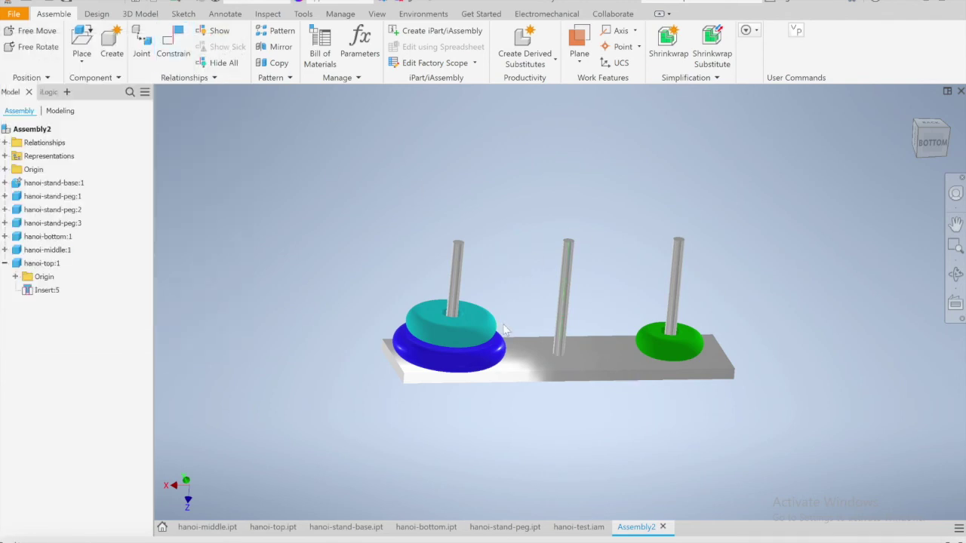
# Step: Turn off the visibility of hanoi-top, and undo that change
pyautogui.click(933, 142)
pyautogui.keyDown('shift'); pyautogui.moveTo(583, 274); pyautogui.dragTo(590, 304, button='middle'); pyautogui.keyUp('shift')
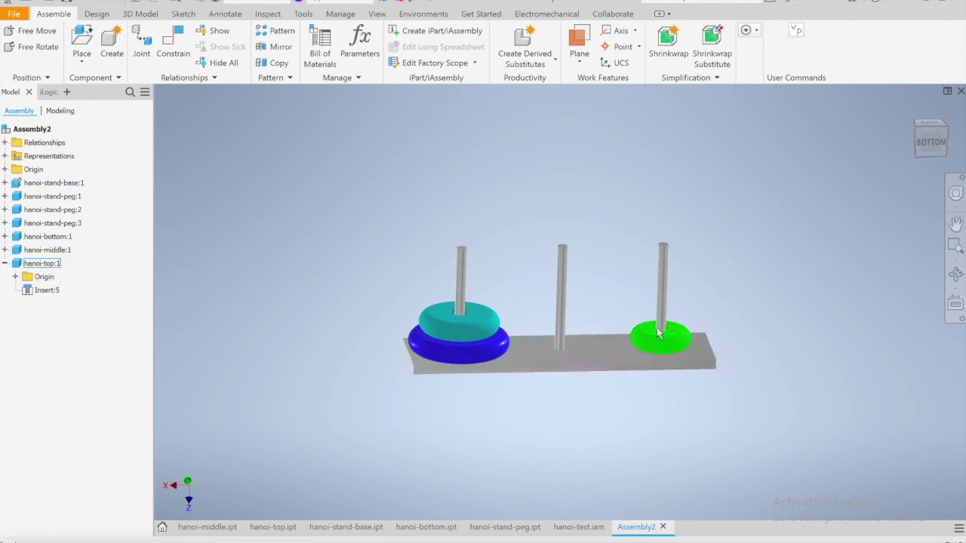
pyautogui.rightClick(54, 261)
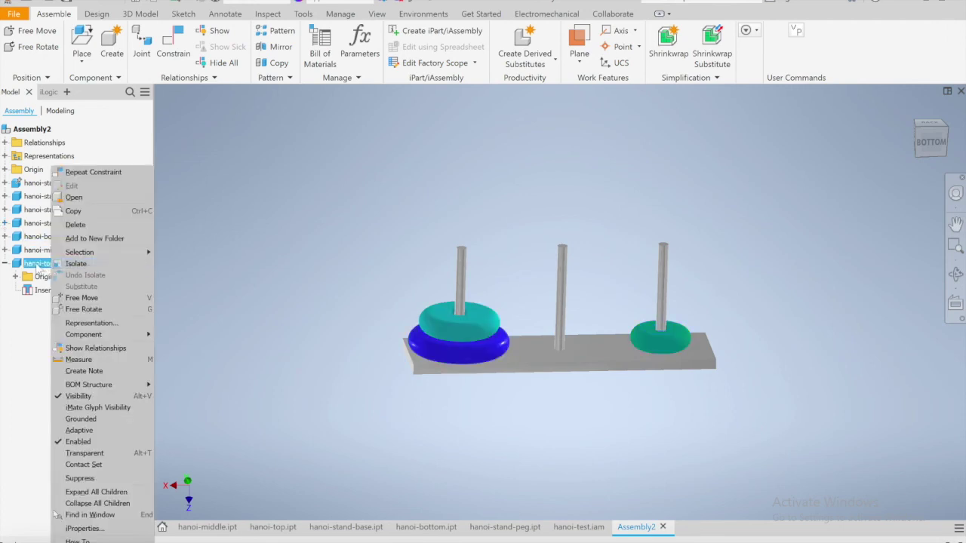
pyautogui.click(83, 396)
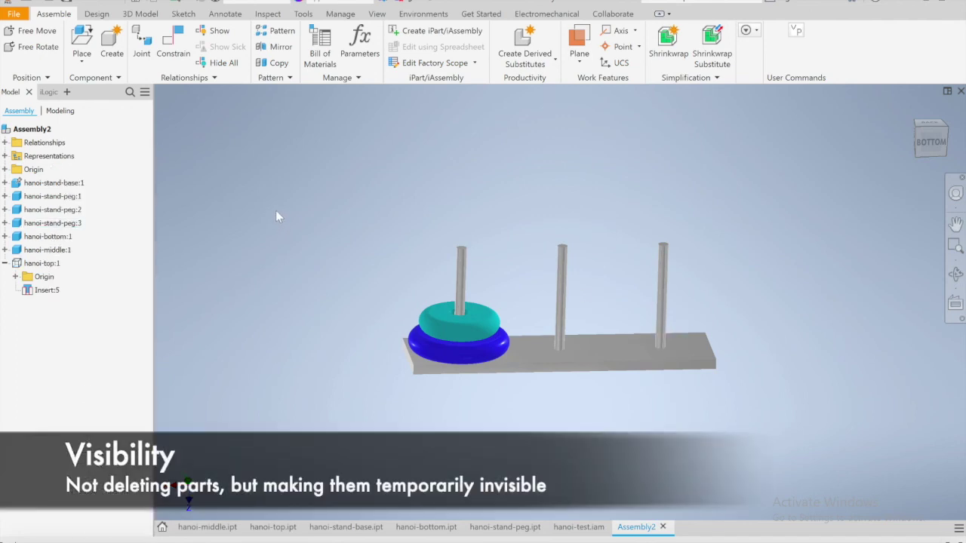
pyautogui.hotkey('ctrl', 'z')
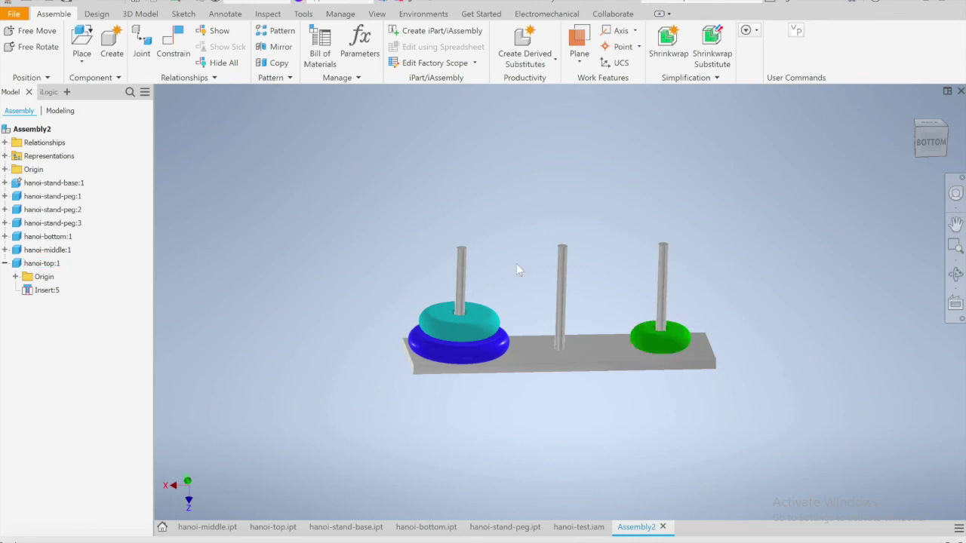